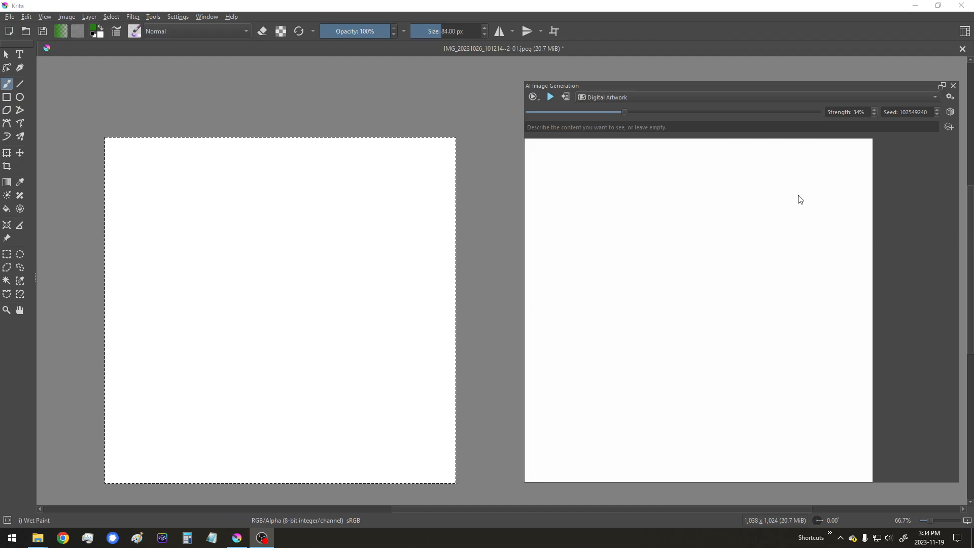
Step: Set the live generation strength to 30% and arrange the blank canvas and AI Image Generation docker side by side
{"action": "left_click_drag", "start_coordinate": [653, 84], "coordinate": [640, 87]}
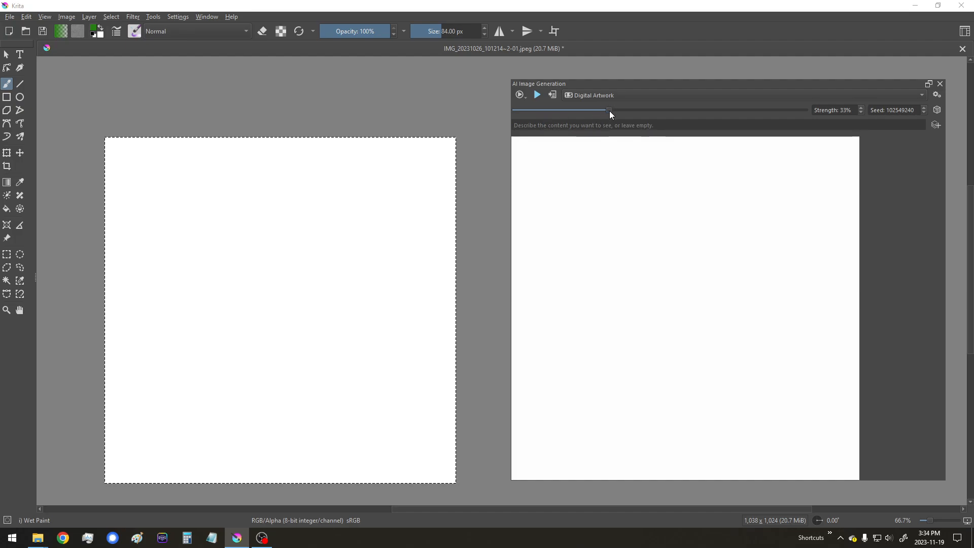
{"action": "left_click_drag", "start_coordinate": [605, 112], "coordinate": [599, 110]}
{"action": "left_click", "coordinate": [526, 97]}
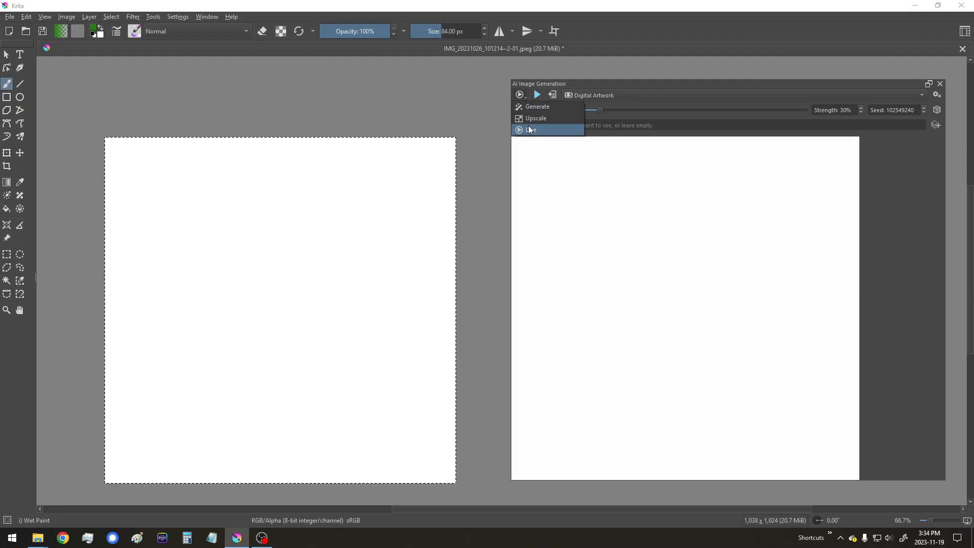
{"action": "left_click", "coordinate": [574, 82]}
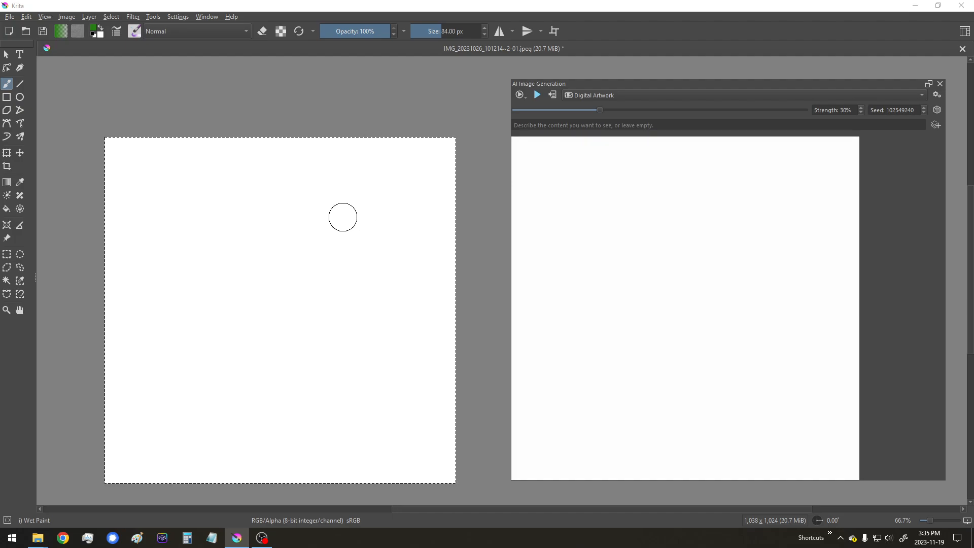
{"action": "left_click_drag", "start_coordinate": [343, 217], "coordinate": [381, 190]}
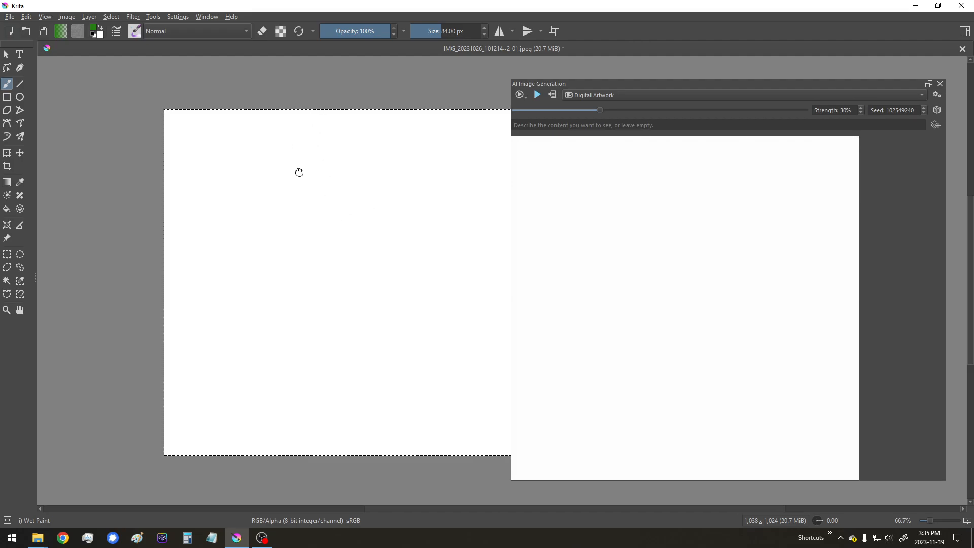
{"action": "left_click_drag", "start_coordinate": [298, 168], "coordinate": [317, 186]}
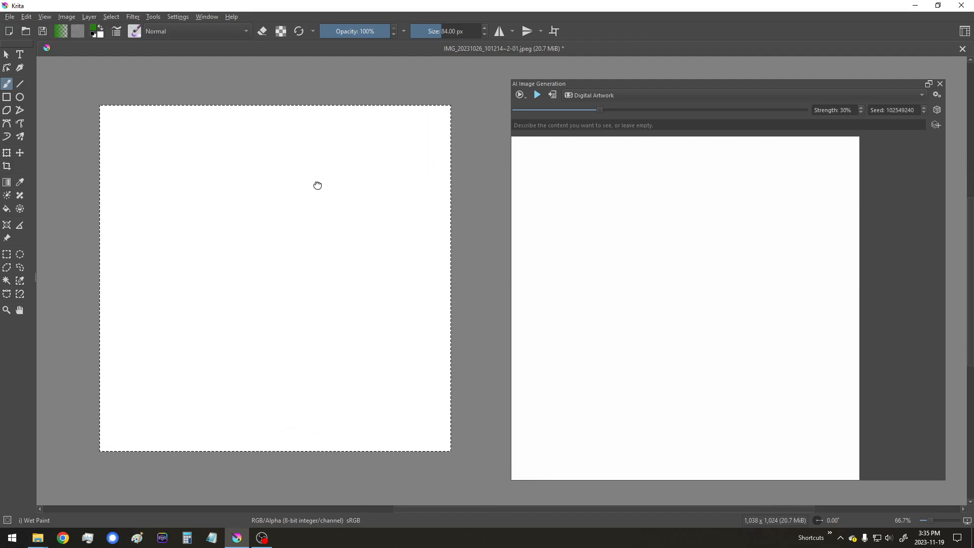
{"action": "mouse_move", "coordinate": [658, 84]}
{"action": "left_mouse_down"}
{"action": "mouse_move", "coordinate": [646, 77]}
{"action": "mouse_move", "coordinate": [647, 94]}
{"action": "left_mouse_up"}
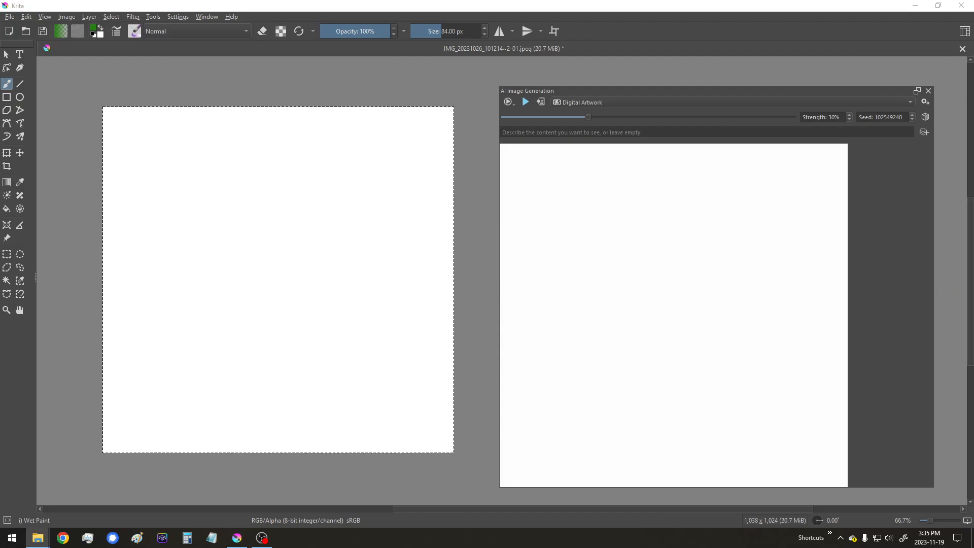
Step: Insert the house sketch image file into the document, then enlarge and reposition it to fill the canvas
{"action": "left_click_drag", "start_coordinate": [973, 157], "coordinate": [244, 248]}
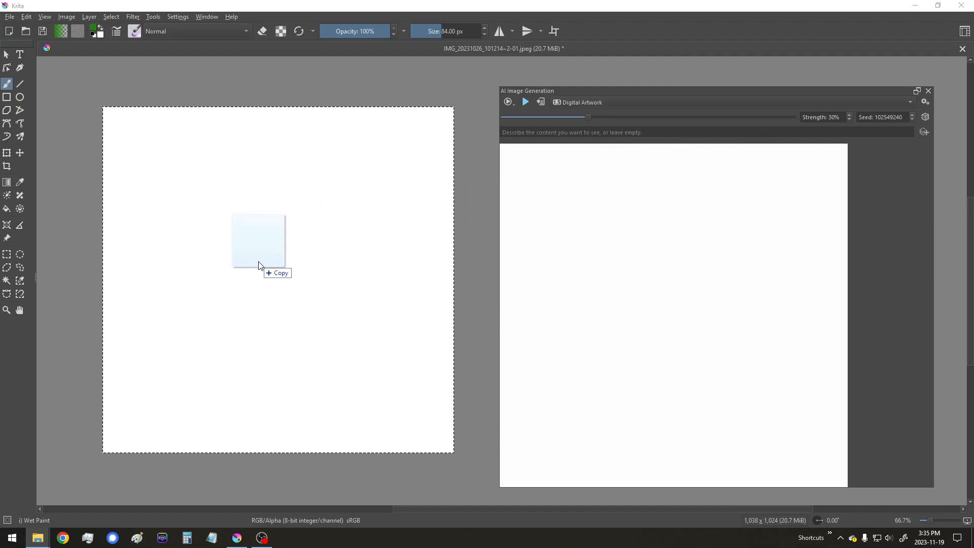
{"action": "left_click", "coordinate": [278, 261]}
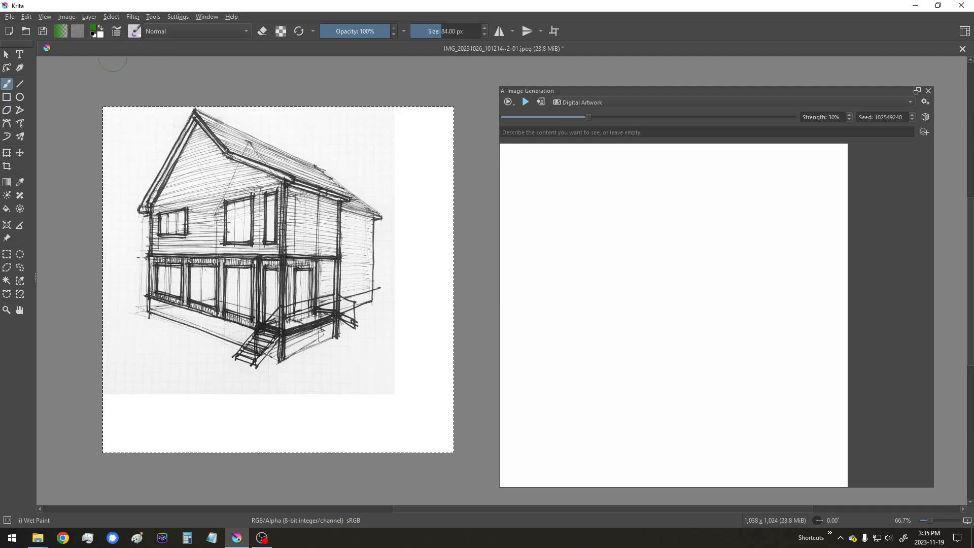
{"action": "left_click", "coordinate": [6, 54]}
{"action": "left_click", "coordinate": [7, 153]}
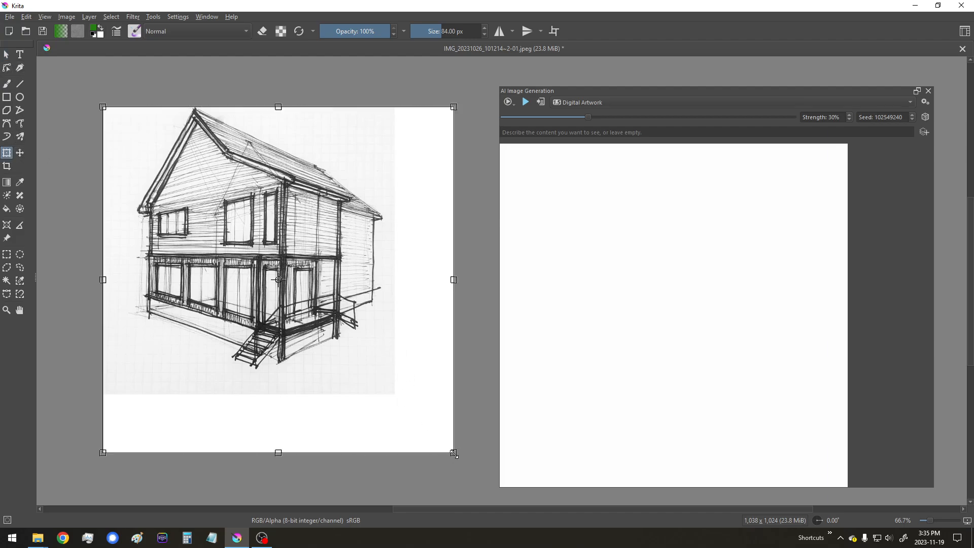
{"action": "left_click_drag", "start_coordinate": [454, 453], "coordinate": [536, 518]}
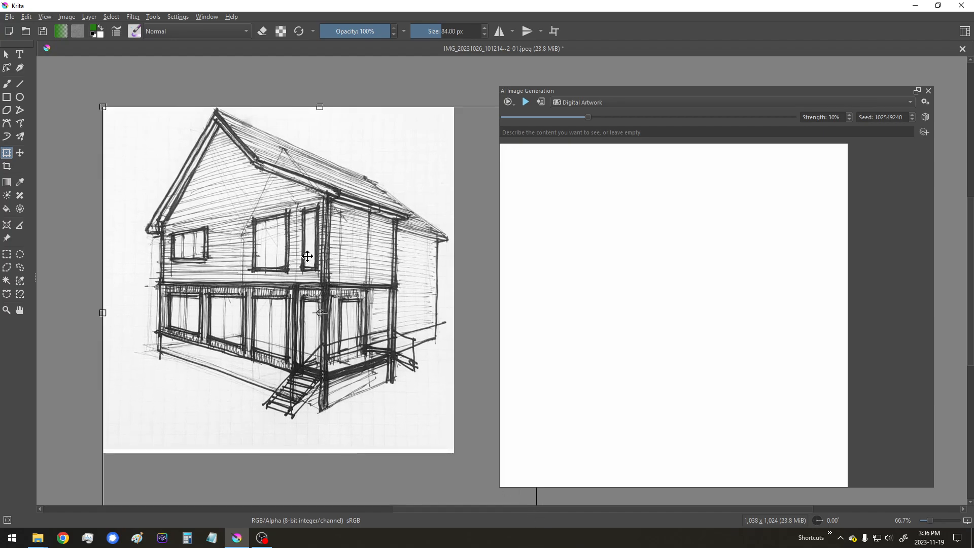
{"action": "left_click_drag", "start_coordinate": [307, 256], "coordinate": [297, 269]}
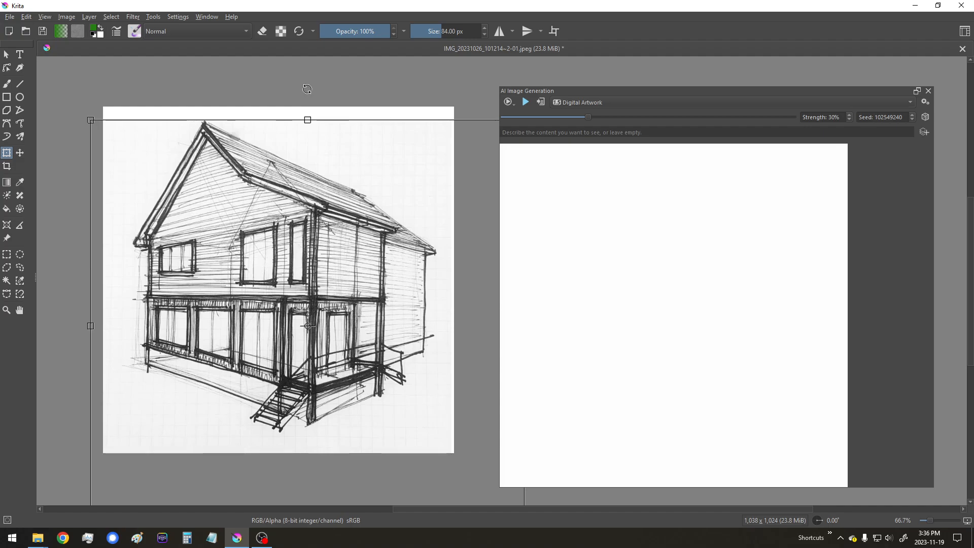
{"action": "key", "text": "Return"}
Step: Clear the selection around the enlarged house sketch
{"action": "left_click", "coordinate": [7, 54]}
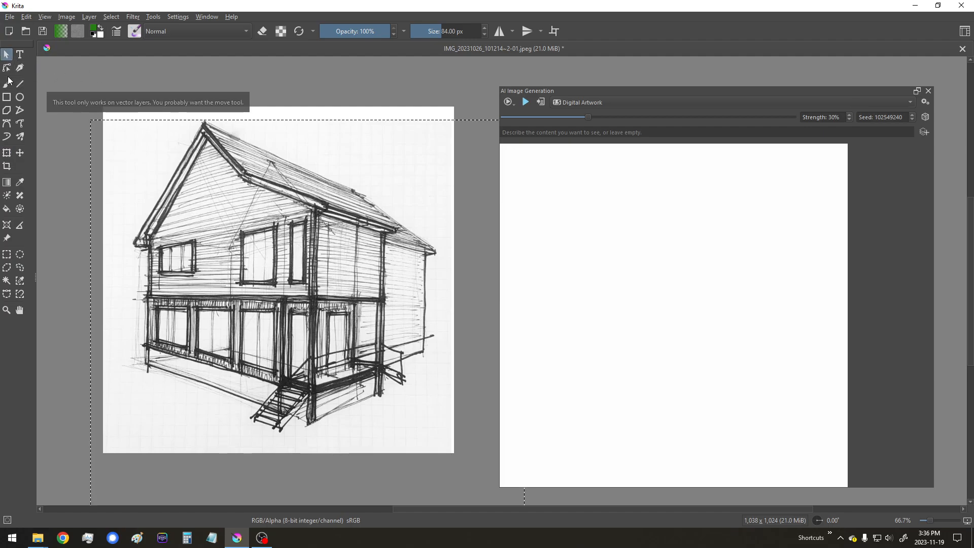
{"action": "left_click", "coordinate": [6, 254]}
{"action": "left_click", "coordinate": [74, 163]}
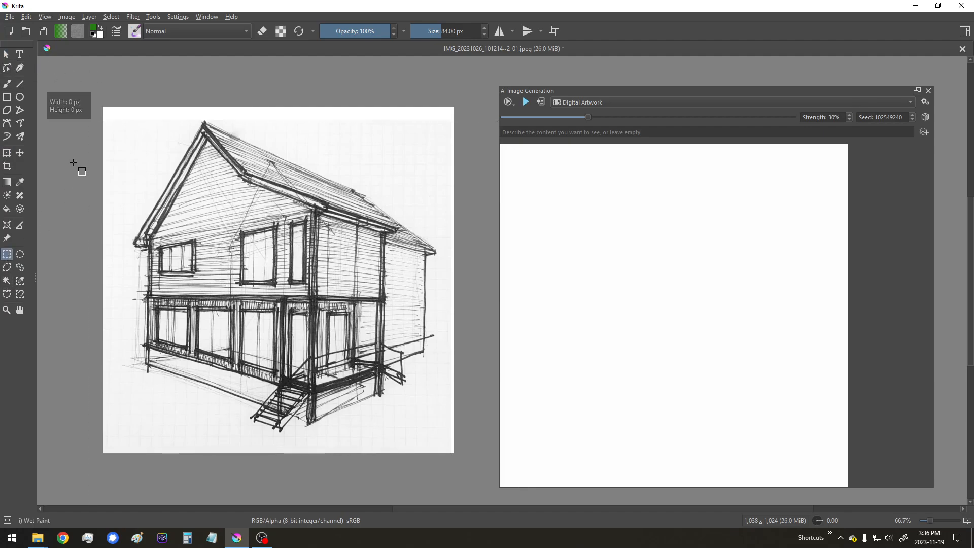
{"action": "left_click", "coordinate": [7, 54]}
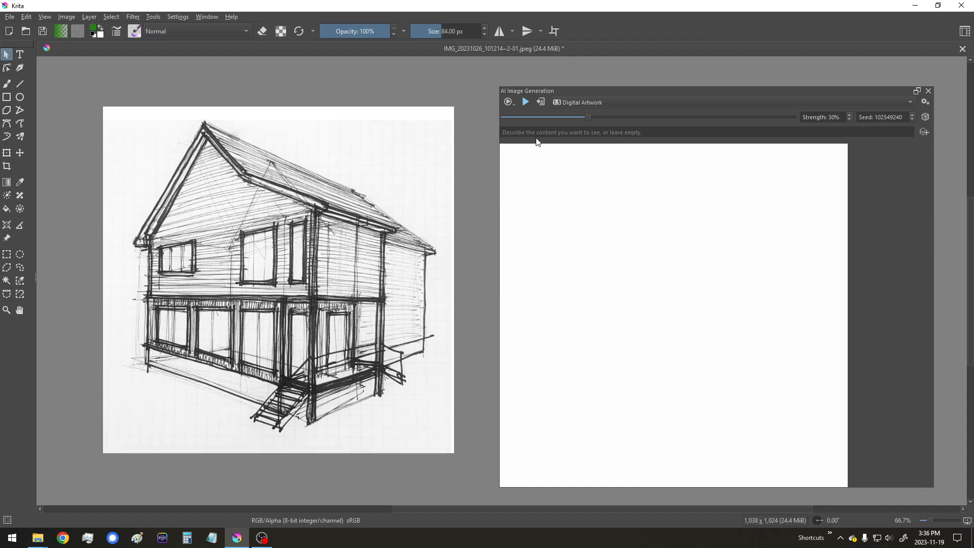
Step: Start live generation and enter the prompt "a drawing of a house by an architect. sketch"
{"action": "left_click", "coordinate": [526, 100]}
{"action": "type", "text": "a"}
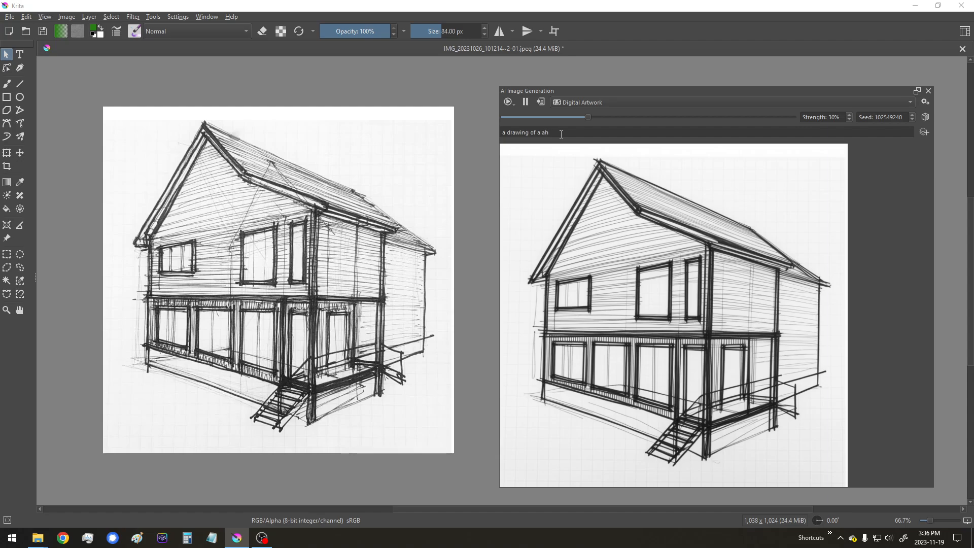
{"action": "type", "text": "drawing of a house by"}
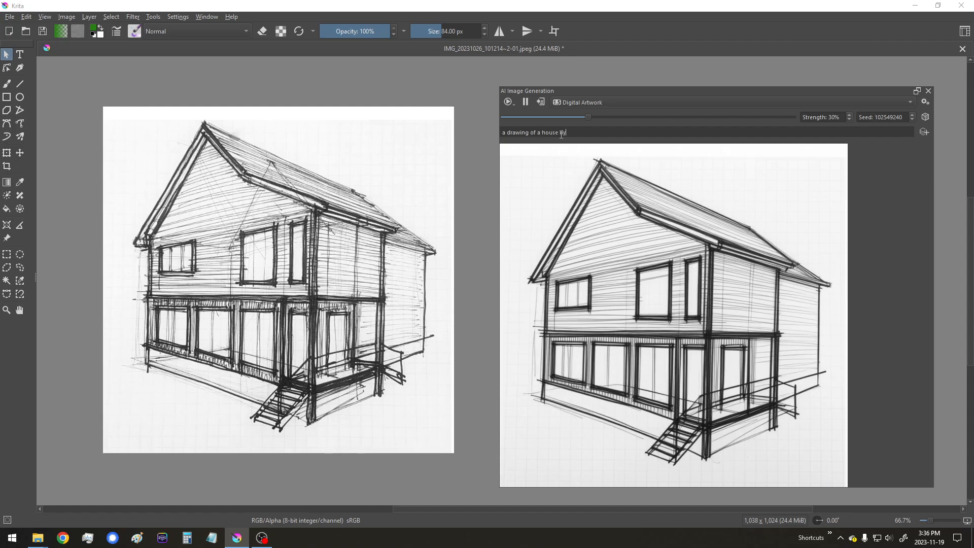
{"action": "type", "text": " an architect. sket"}
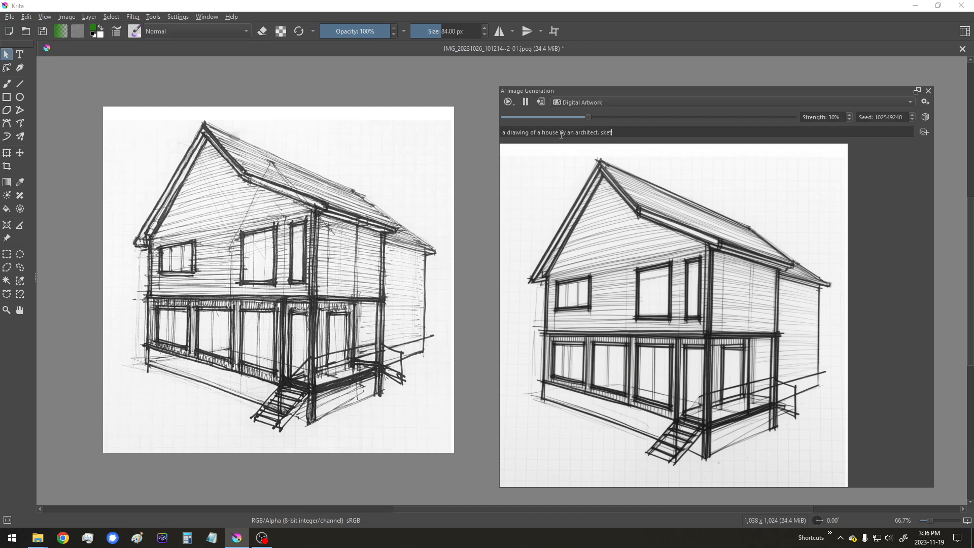
{"action": "type", "text": "ch"}
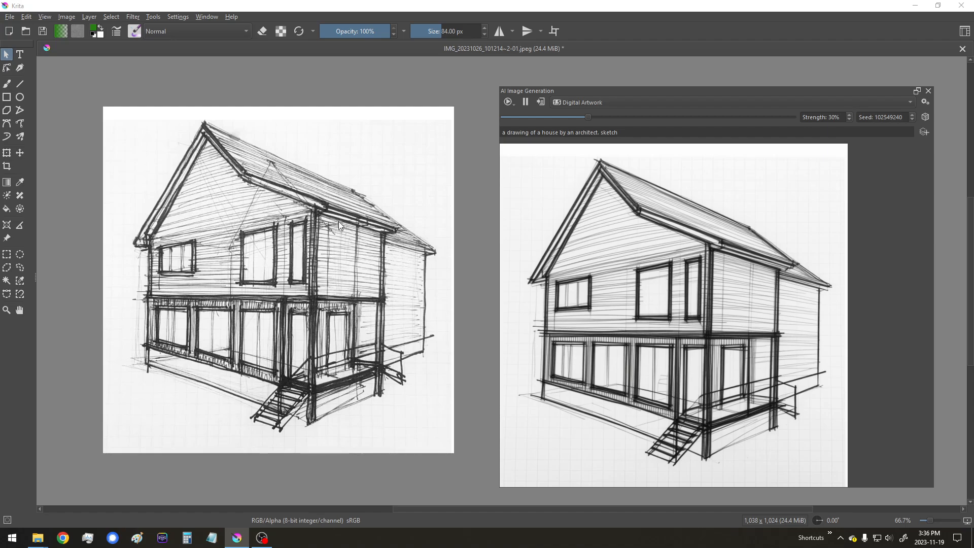
Step: Erase the stray lines beside the house's left wall, around the deck railing and below the deck with the 50 px eraser
{"action": "key", "text": "e"}
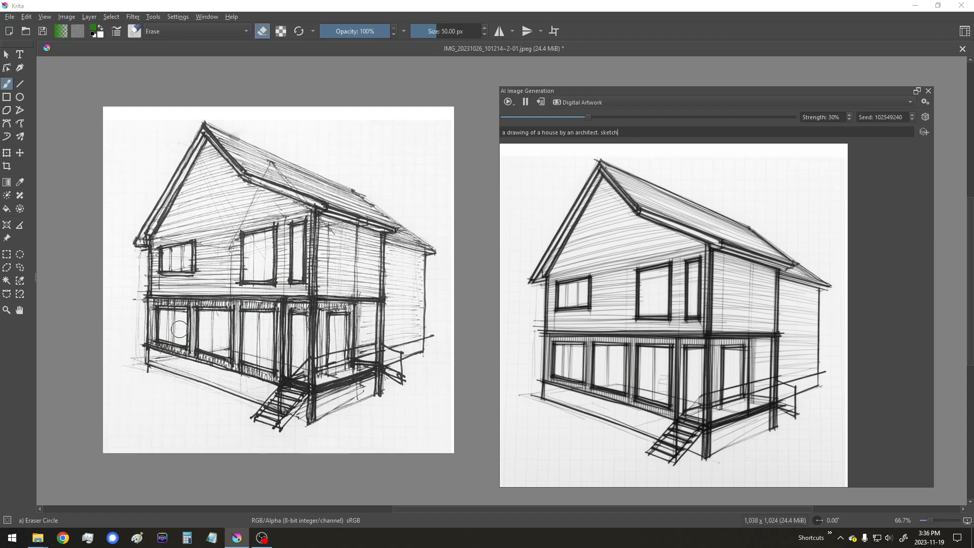
{"action": "mouse_move", "coordinate": [179, 330]}
{"action": "left_mouse_down"}
{"action": "mouse_move", "coordinate": [140, 324]}
{"action": "mouse_move", "coordinate": [134, 343]}
{"action": "mouse_move", "coordinate": [135, 328]}
{"action": "mouse_move", "coordinate": [141, 370]}
{"action": "mouse_move", "coordinate": [136, 351]}
{"action": "mouse_move", "coordinate": [128, 363]}
{"action": "mouse_move", "coordinate": [126, 302]}
{"action": "mouse_move", "coordinate": [134, 322]}
{"action": "mouse_move", "coordinate": [144, 251]}
{"action": "mouse_move", "coordinate": [136, 349]}
{"action": "left_mouse_up"}
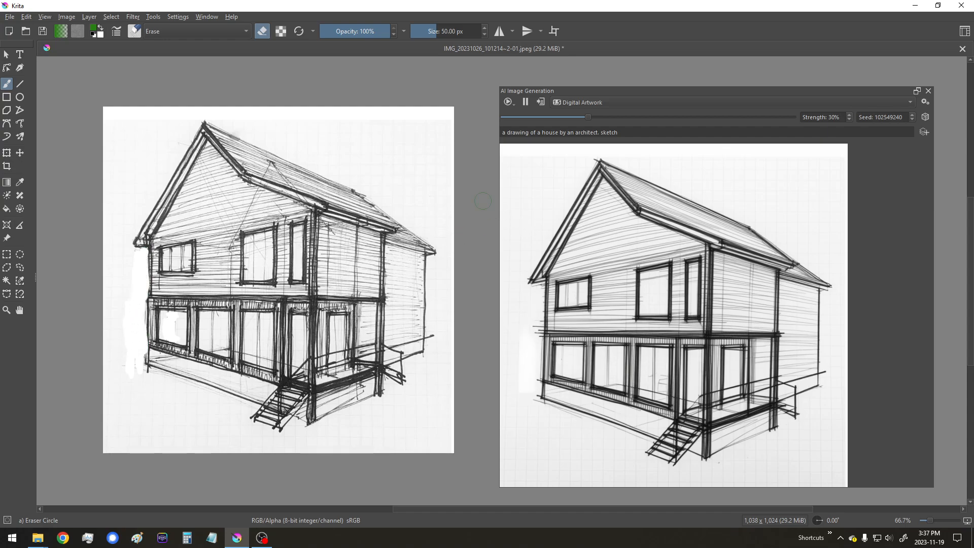
{"action": "left_click_drag", "start_coordinate": [439, 332], "coordinate": [433, 337]}
{"action": "mouse_move", "coordinate": [408, 394]}
{"action": "left_mouse_down"}
{"action": "mouse_move", "coordinate": [391, 371]}
{"action": "mouse_move", "coordinate": [403, 365]}
{"action": "mouse_move", "coordinate": [393, 350]}
{"action": "mouse_move", "coordinate": [400, 355]}
{"action": "left_mouse_up"}
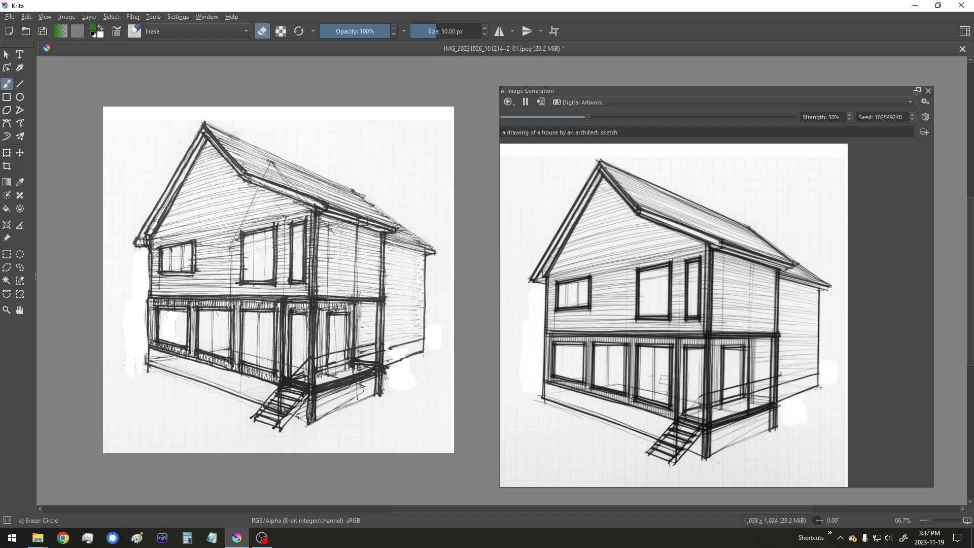
{"action": "mouse_move", "coordinate": [389, 378]}
{"action": "left_mouse_down"}
{"action": "mouse_move", "coordinate": [365, 404]}
{"action": "mouse_move", "coordinate": [365, 394]}
{"action": "mouse_move", "coordinate": [367, 405]}
{"action": "mouse_move", "coordinate": [354, 397]}
{"action": "mouse_move", "coordinate": [328, 420]}
{"action": "mouse_move", "coordinate": [320, 407]}
{"action": "mouse_move", "coordinate": [362, 384]}
{"action": "mouse_move", "coordinate": [337, 401]}
{"action": "left_mouse_up"}
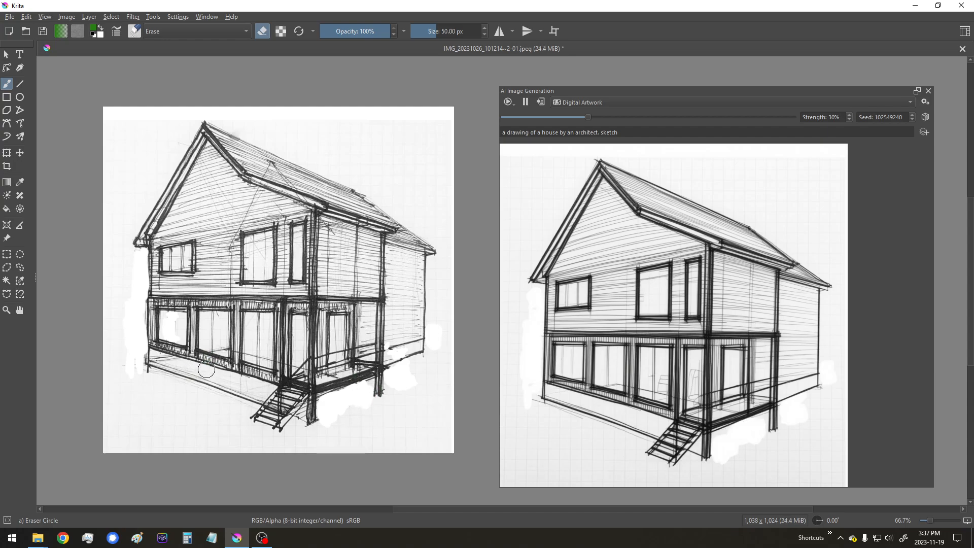
Step: Apply color adjustment curves to the sketch, pulling the white end inward and placing a second point at input 187, output 190
{"action": "left_click", "coordinate": [66, 17]}
{"action": "mouse_move", "coordinate": [88, 23]}
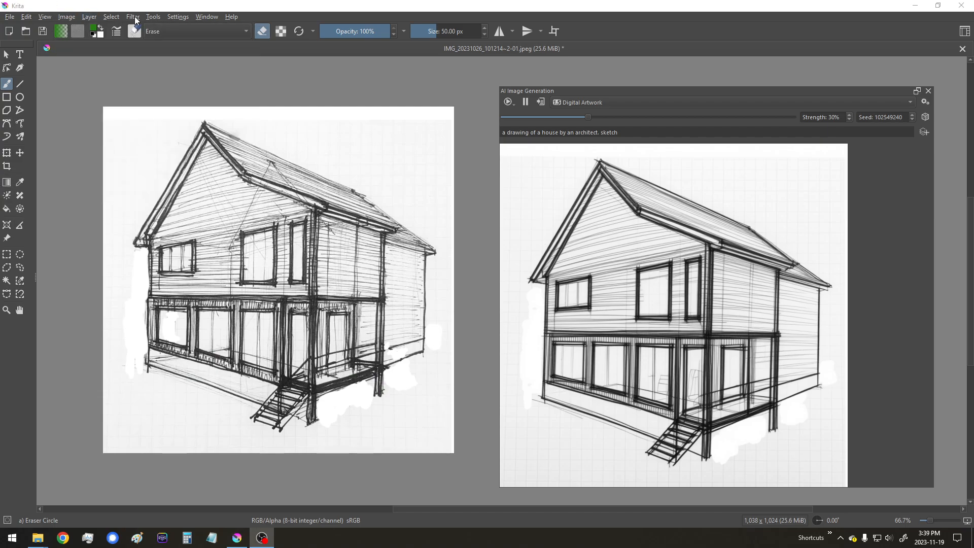
{"action": "left_click", "coordinate": [135, 19]}
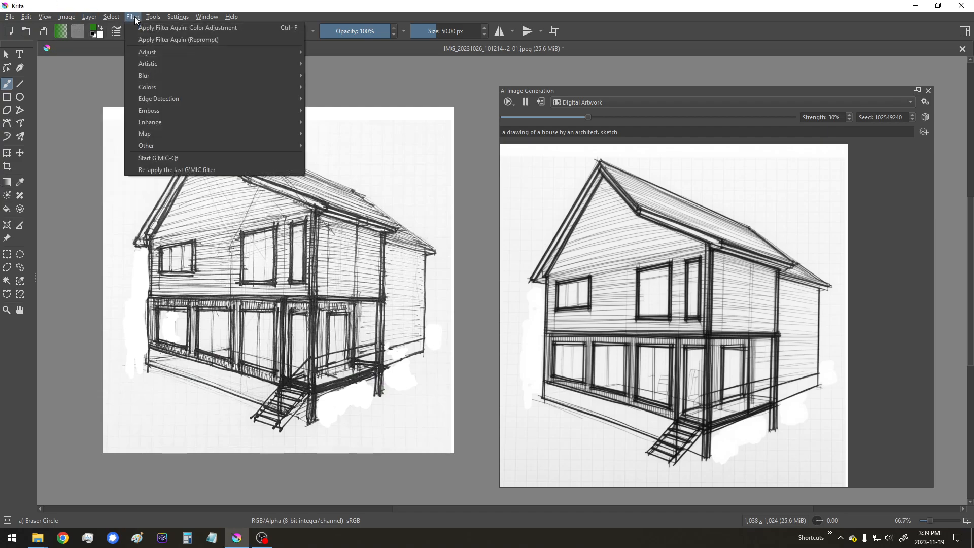
{"action": "mouse_move", "coordinate": [139, 51]}
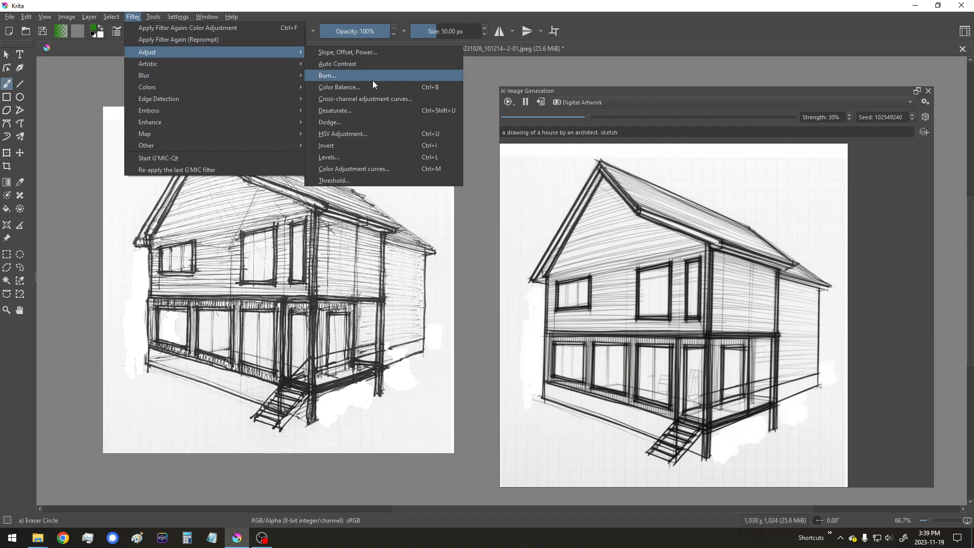
{"action": "left_click", "coordinate": [369, 168]}
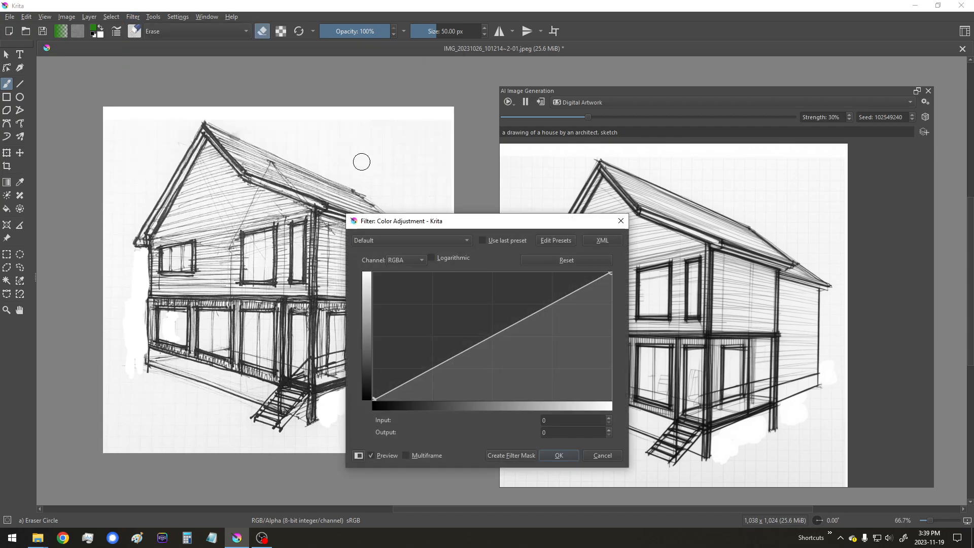
{"action": "left_click_drag", "start_coordinate": [607, 275], "coordinate": [602, 274]}
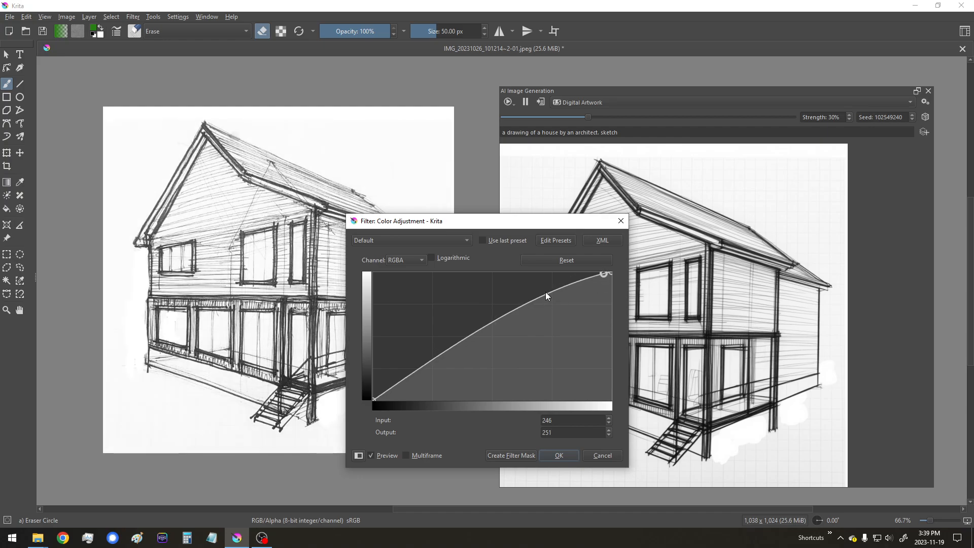
{"action": "left_click_drag", "start_coordinate": [546, 291], "coordinate": [557, 303]}
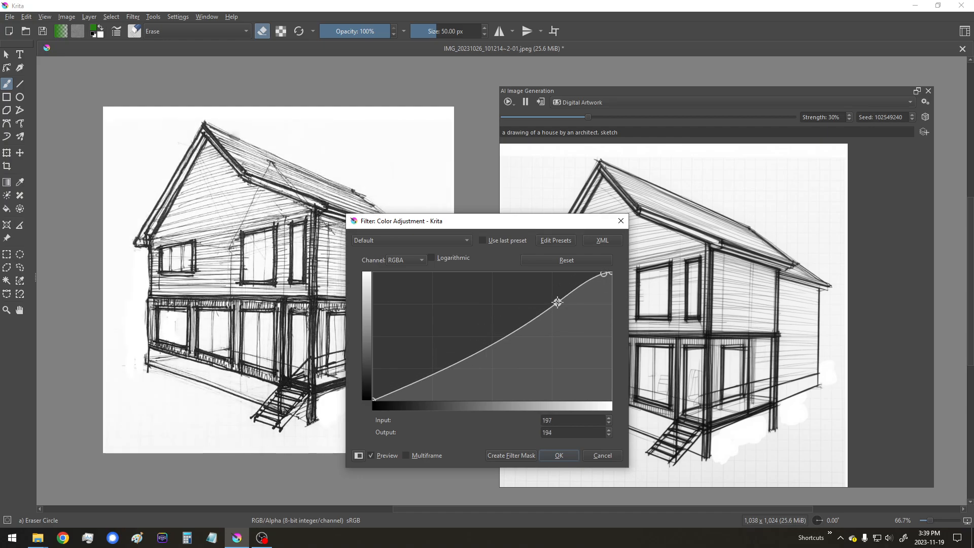
{"action": "left_click_drag", "start_coordinate": [603, 274], "coordinate": [601, 274]}
{"action": "left_click_drag", "start_coordinate": [557, 303], "coordinate": [548, 304]}
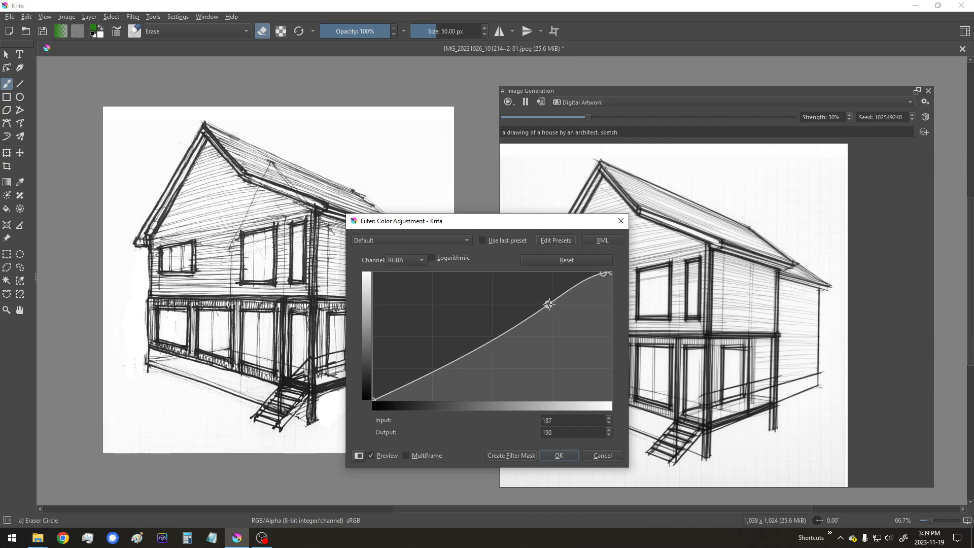
{"action": "left_click", "coordinate": [565, 453]}
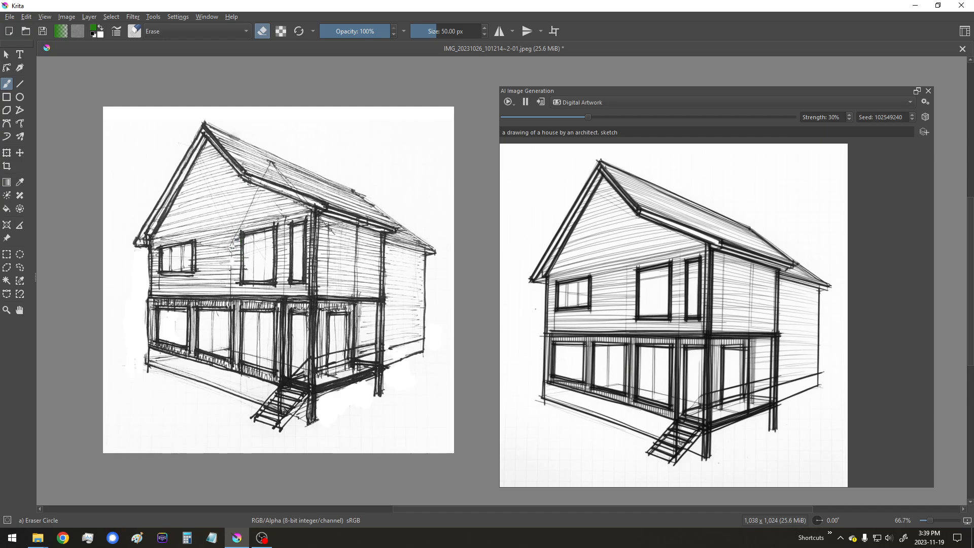
Step: Erase the construction lines across the front gable and roof, and a vertical strip on the upper side wall
{"action": "mouse_move", "coordinate": [231, 281]}
{"action": "left_mouse_down"}
{"action": "mouse_move", "coordinate": [230, 268]}
{"action": "mouse_move", "coordinate": [232, 293]}
{"action": "mouse_move", "coordinate": [229, 266]}
{"action": "left_mouse_up"}
{"action": "mouse_move", "coordinate": [241, 224]}
{"action": "left_mouse_down"}
{"action": "mouse_move", "coordinate": [270, 162]}
{"action": "mouse_move", "coordinate": [293, 187]}
{"action": "left_mouse_up"}
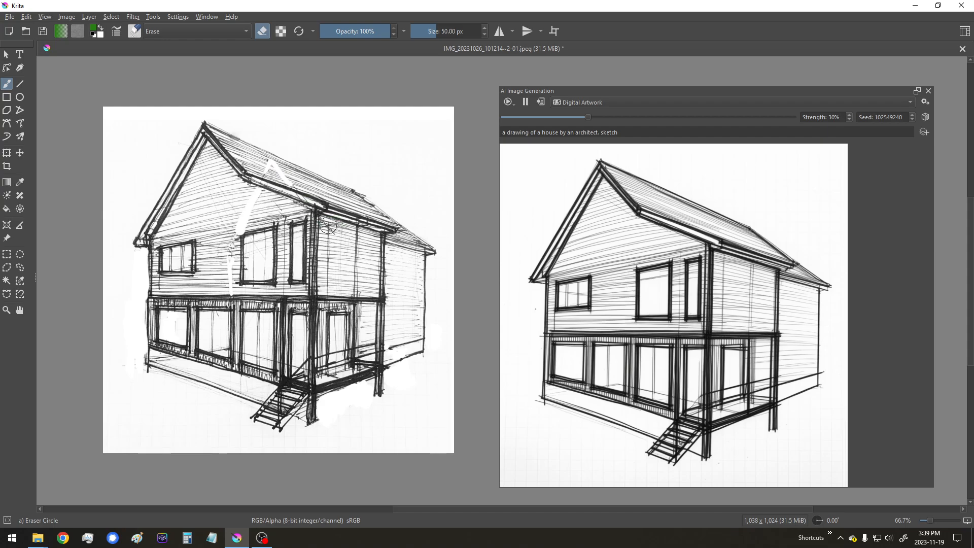
{"action": "left_click_drag", "start_coordinate": [327, 223], "coordinate": [328, 295]}
{"action": "mouse_move", "coordinate": [233, 242]}
{"action": "left_mouse_down"}
{"action": "mouse_move", "coordinate": [231, 261]}
{"action": "mouse_move", "coordinate": [232, 247]}
{"action": "left_mouse_up"}
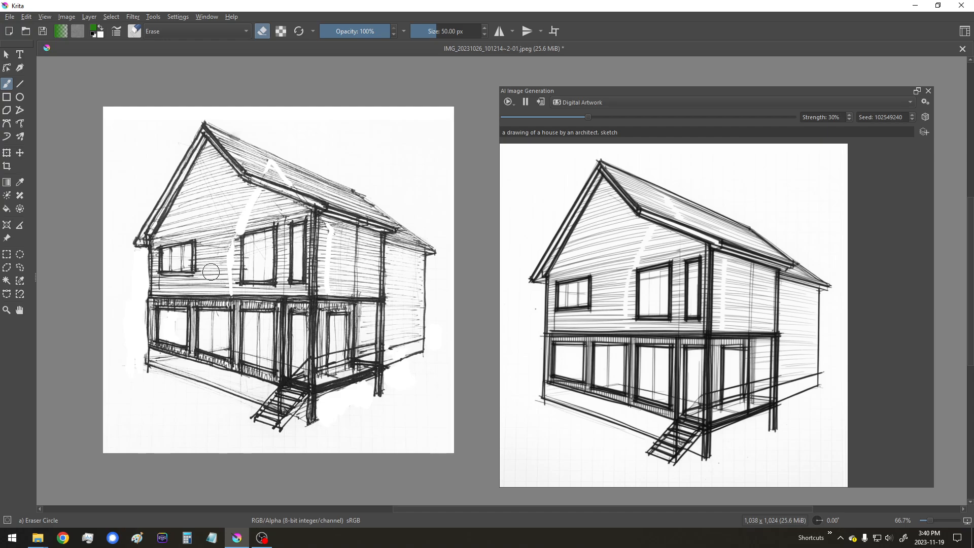
{"action": "right_click", "coordinate": [247, 276]}
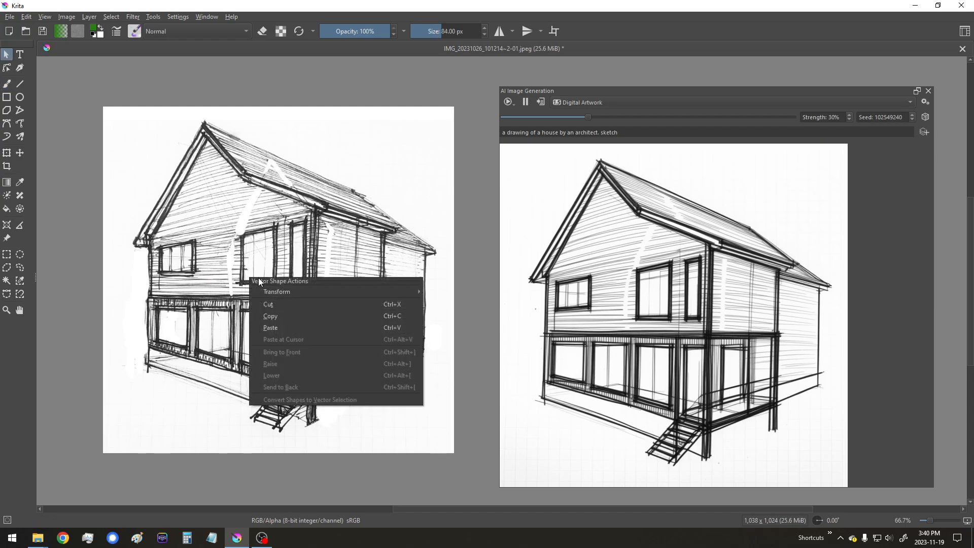
{"action": "left_click", "coordinate": [250, 244]}
{"action": "right_click", "coordinate": [250, 245]}
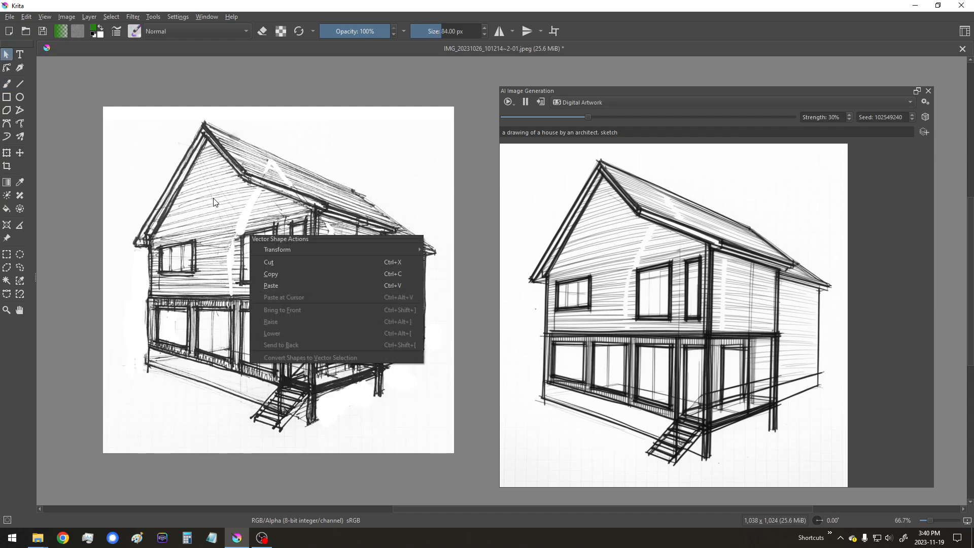
{"action": "left_click", "coordinate": [198, 177]}
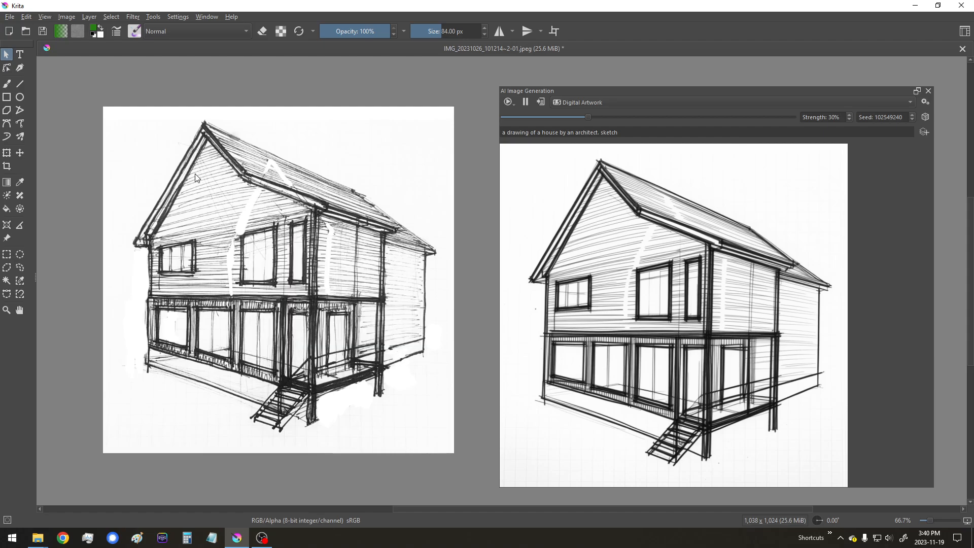
{"action": "right_click", "coordinate": [236, 189]}
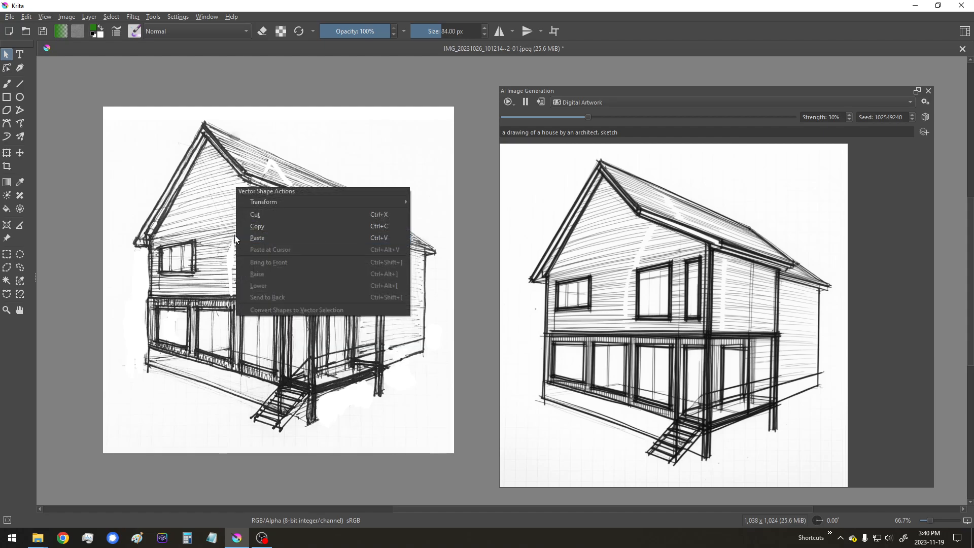
{"action": "left_click", "coordinate": [188, 256]}
{"action": "right_click", "coordinate": [186, 253]}
{"action": "left_click", "coordinate": [316, 127]}
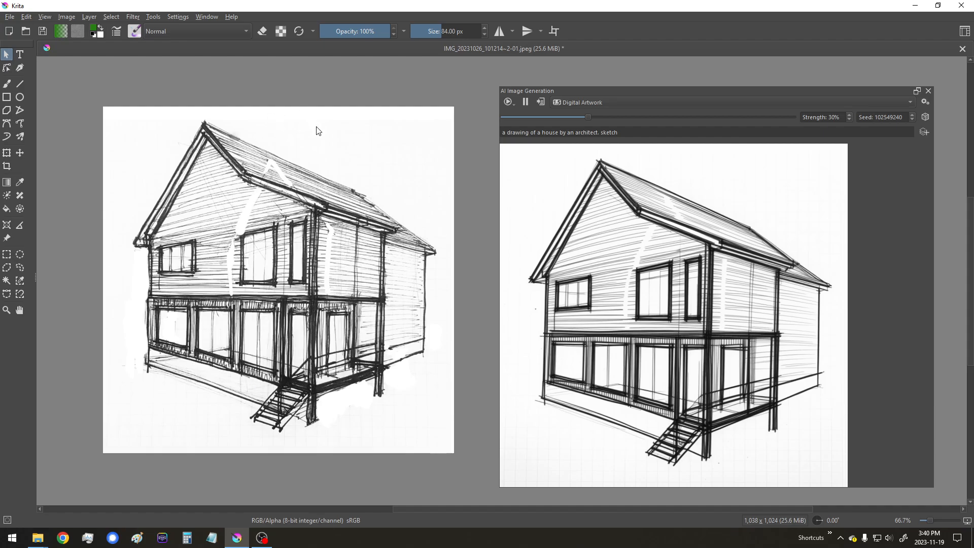
{"action": "right_click", "coordinate": [313, 133]}
{"action": "left_click", "coordinate": [289, 138]}
{"action": "right_click", "coordinate": [293, 130]}
{"action": "right_click", "coordinate": [275, 128]}
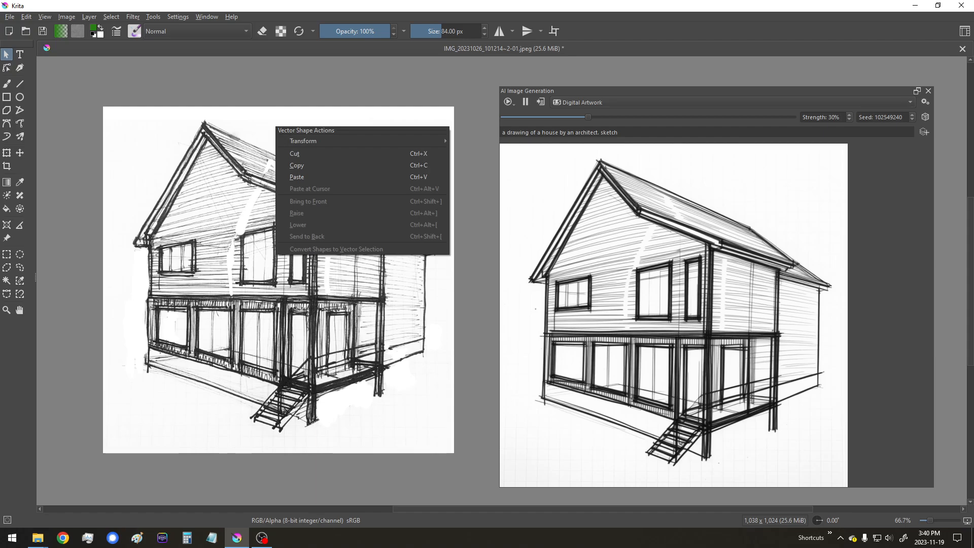
{"action": "key", "text": "Escape"}
Step: Redraw the missing siding and roof lines over the erased strips in black with the 10 px Pencil-2 brush
{"action": "key", "text": "b"}
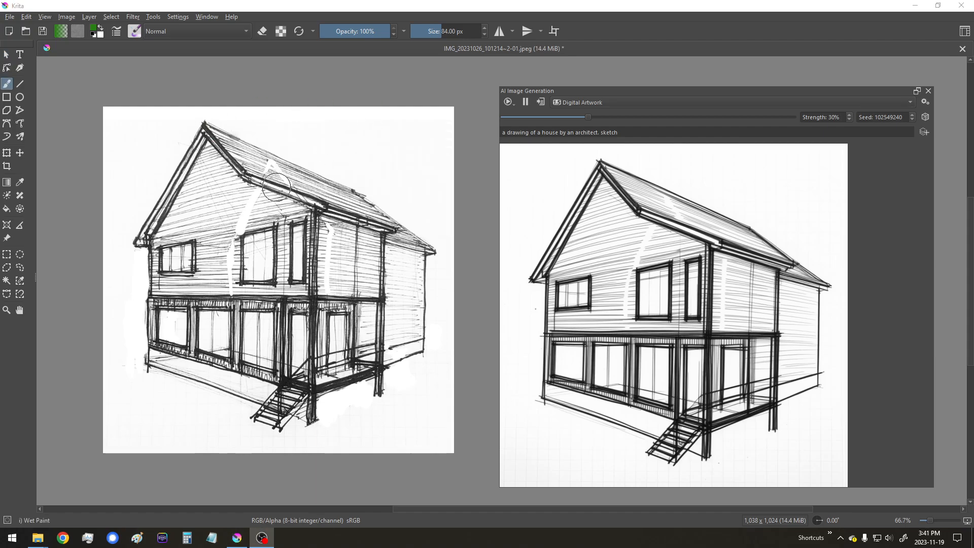
{"action": "right_click", "coordinate": [286, 216]}
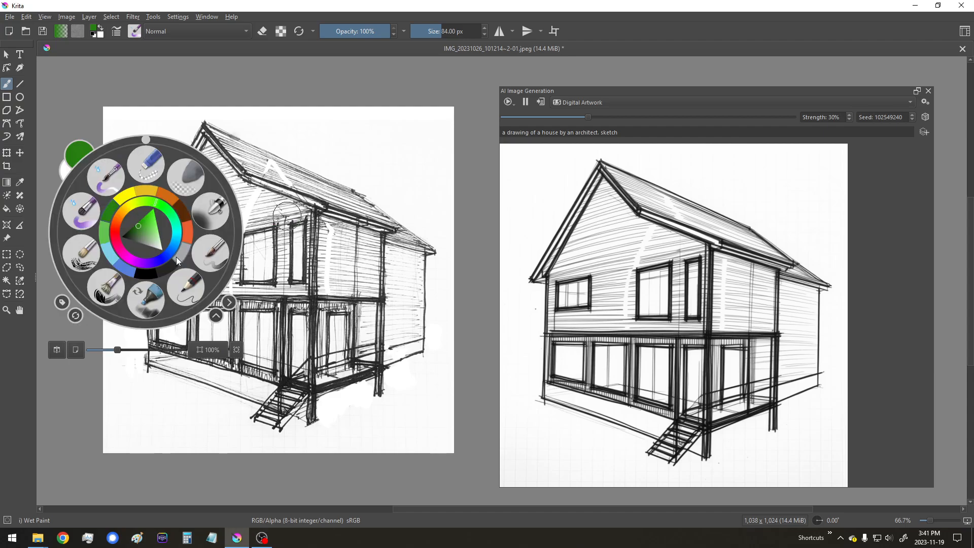
{"action": "left_click", "coordinate": [154, 274]}
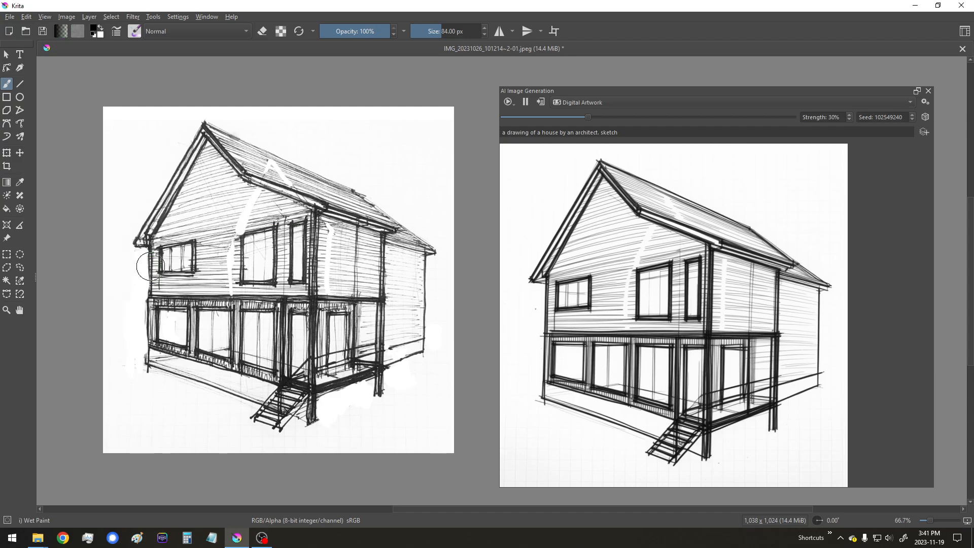
{"action": "right_click", "coordinate": [163, 225]}
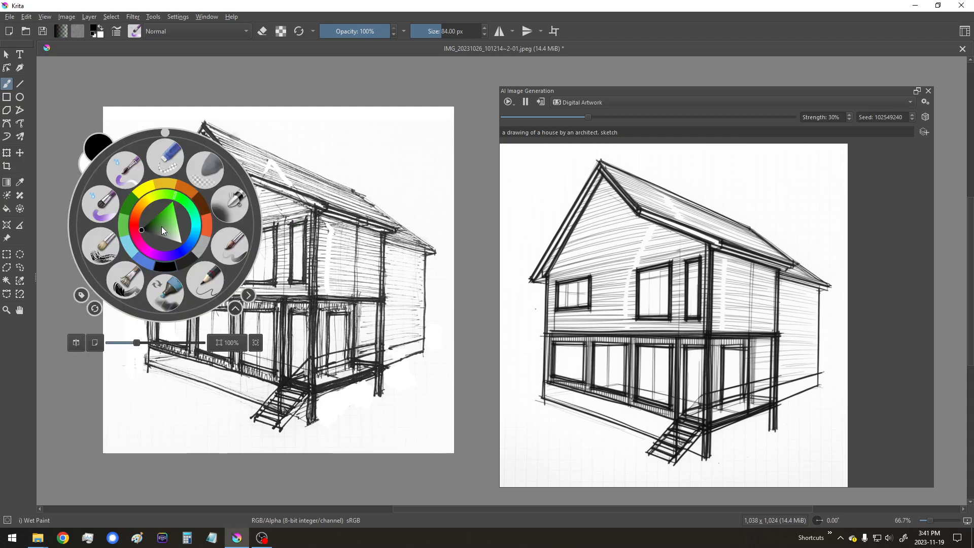
{"action": "left_click", "coordinate": [202, 274]}
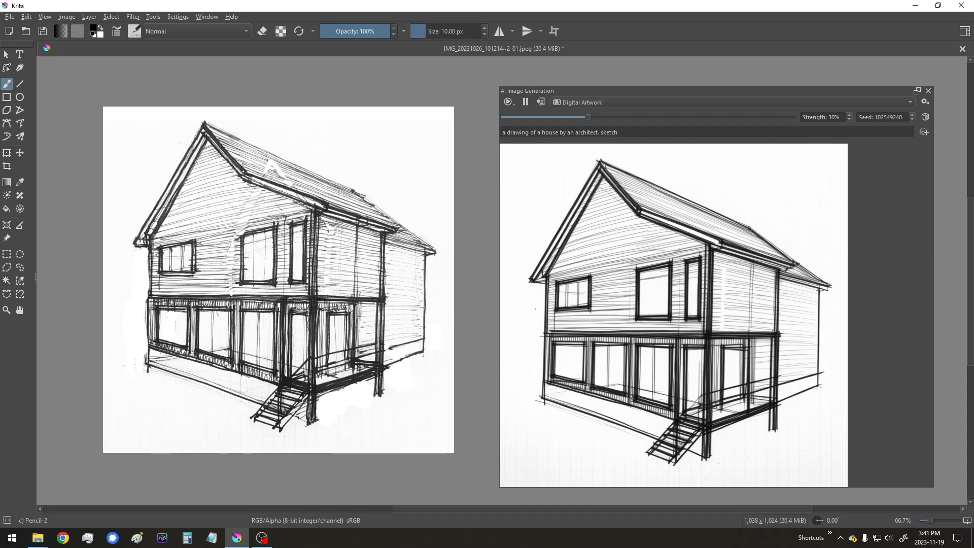
{"action": "left_click_drag", "start_coordinate": [266, 163], "coordinate": [273, 167]}
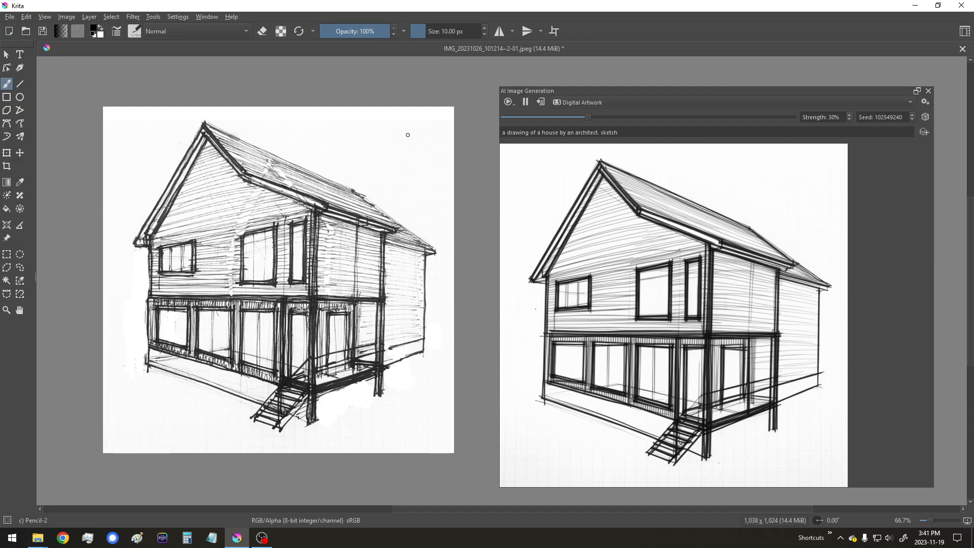
Step: Erase the vertical construction line on the upper side wall with the 50 px eraser, and apply the generated image to the canvas
{"action": "key", "text": "e"}
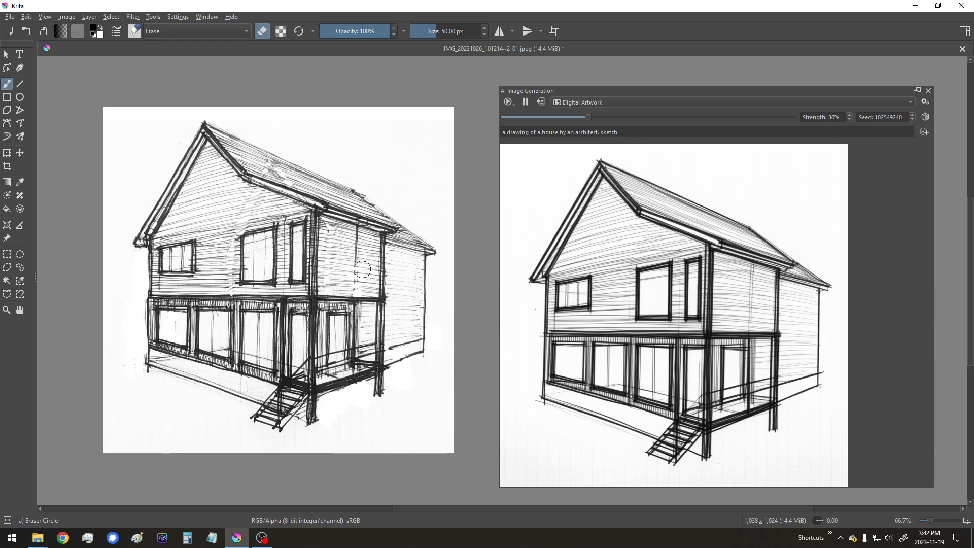
{"action": "left_click_drag", "start_coordinate": [361, 269], "coordinate": [359, 242]}
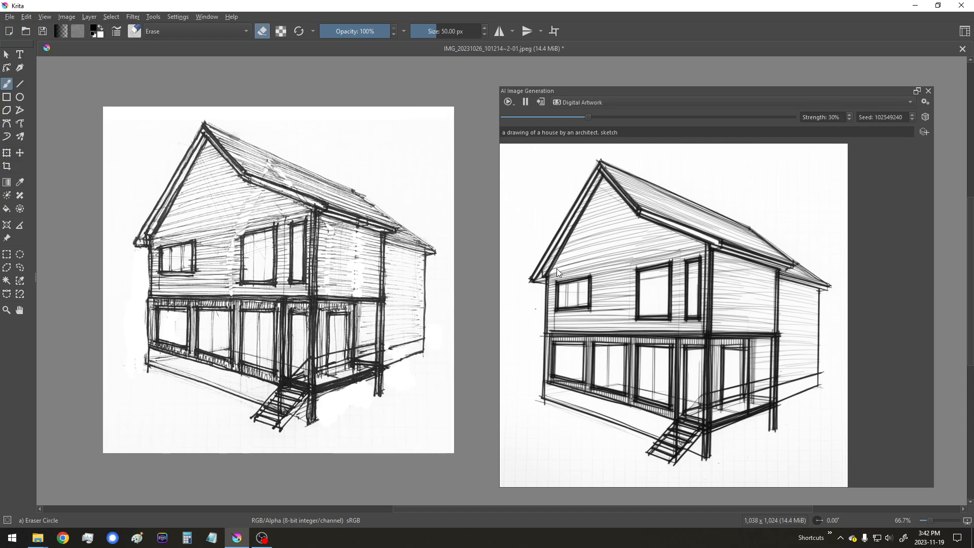
{"action": "left_click", "coordinate": [542, 102]}
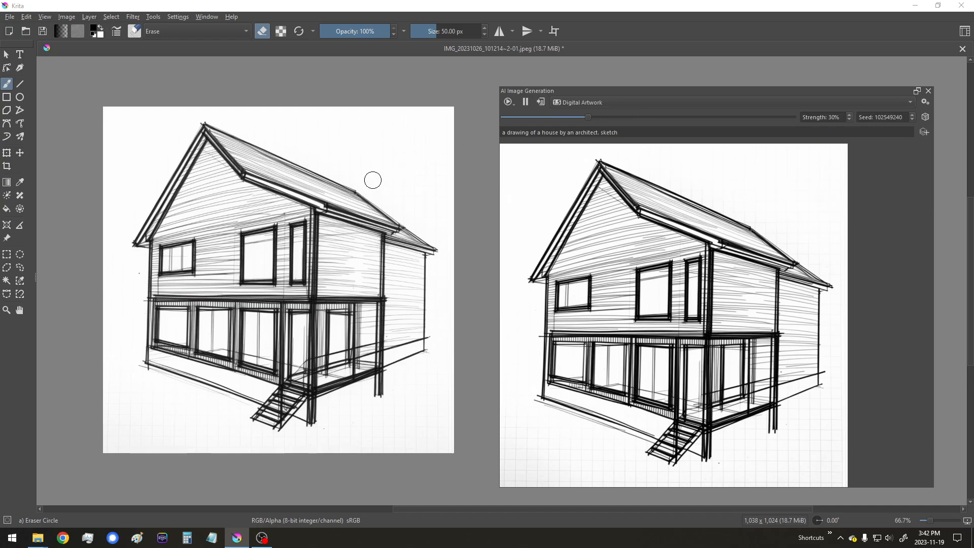
Step: Choose a saturated orange as the painting colour and the Marker Dry brush preset
{"action": "key", "text": "e"}
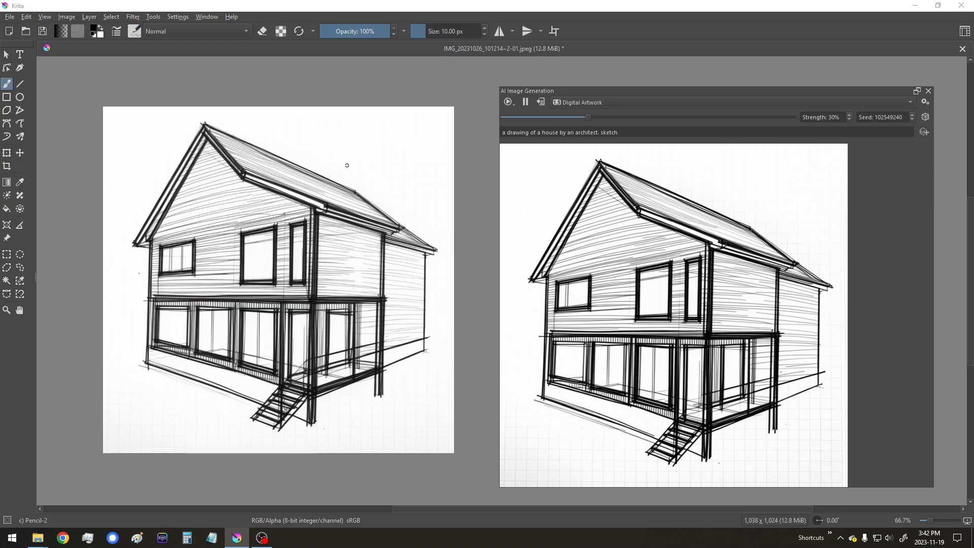
{"action": "key", "text": "XF86AudioLowerVolume"}
{"action": "right_click", "coordinate": [248, 216]}
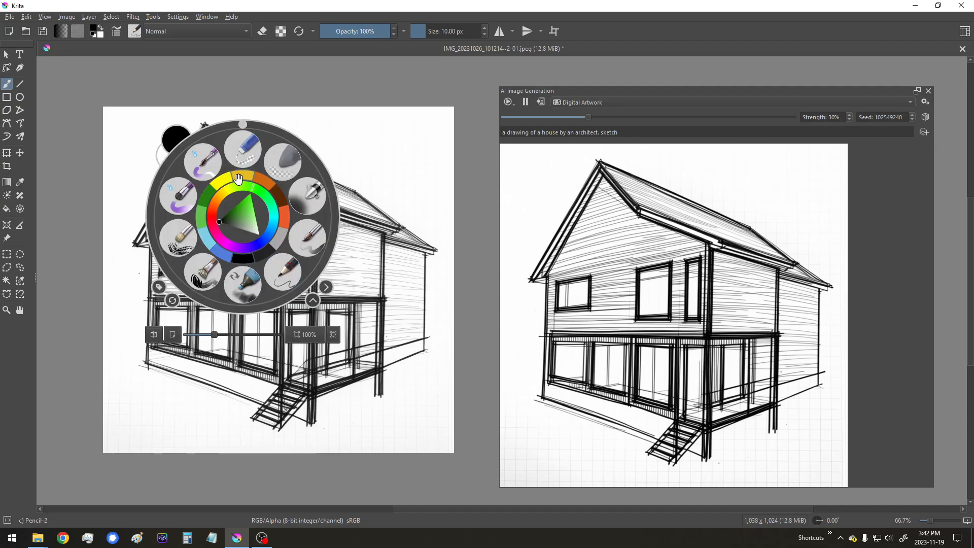
{"action": "left_click", "coordinate": [214, 203]}
{"action": "left_click", "coordinate": [225, 208]}
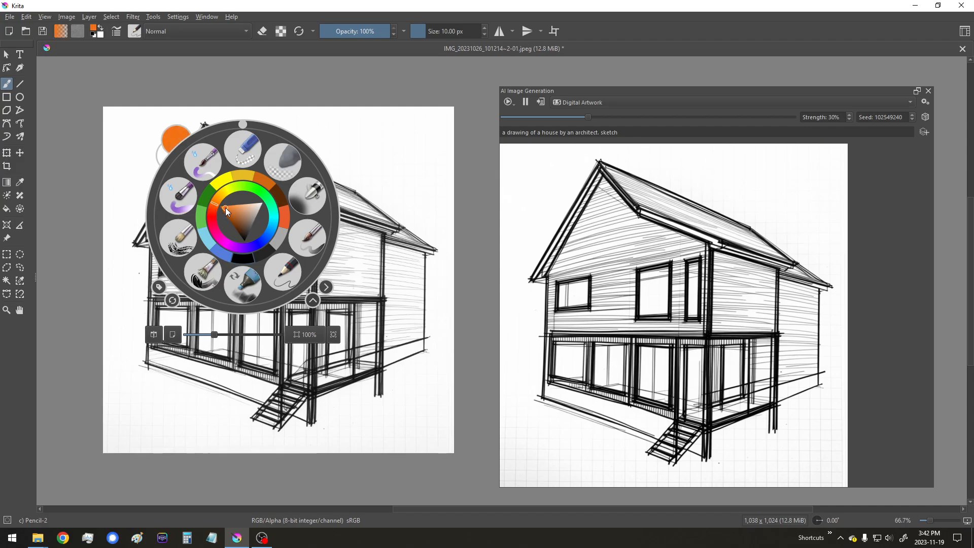
{"action": "left_click", "coordinate": [226, 211]}
{"action": "left_click", "coordinate": [221, 206]}
{"action": "left_click", "coordinate": [222, 212]}
{"action": "left_click", "coordinate": [226, 209]}
{"action": "left_click", "coordinate": [236, 279]}
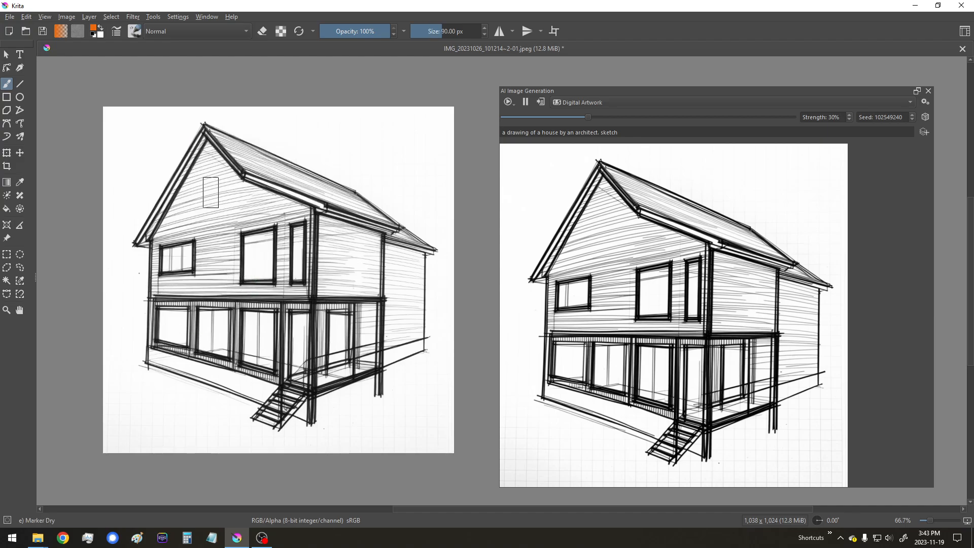
Step: Reduce the brush to 44 px and colour the front gable wall and the adjoining upper side wall orange
{"action": "key", "text": "bracketleft"}
{"action": "key", "text": "bracketleft"}
{"action": "key", "text": "bracketleft"}
{"action": "key", "text": "bracketleft"}
{"action": "key", "text": "bracketleft"}
{"action": "key", "text": "bracketleft"}
{"action": "key", "text": "bracketleft"}
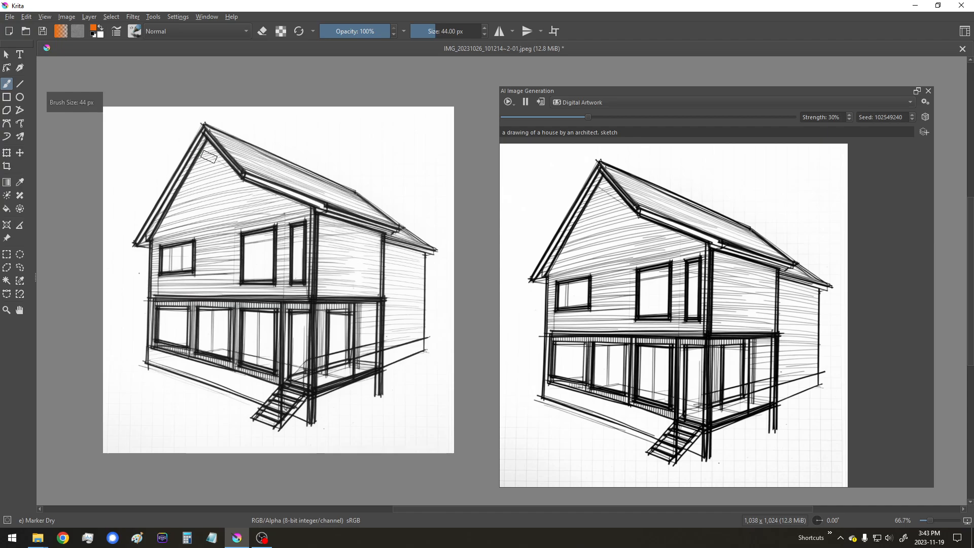
{"action": "mouse_move", "coordinate": [210, 154]}
{"action": "left_mouse_down"}
{"action": "mouse_move", "coordinate": [222, 171]}
{"action": "mouse_move", "coordinate": [209, 164]}
{"action": "mouse_move", "coordinate": [184, 200]}
{"action": "mouse_move", "coordinate": [196, 178]}
{"action": "mouse_move", "coordinate": [162, 237]}
{"action": "mouse_move", "coordinate": [189, 213]}
{"action": "mouse_move", "coordinate": [190, 224]}
{"action": "mouse_move", "coordinate": [230, 209]}
{"action": "mouse_move", "coordinate": [233, 219]}
{"action": "mouse_move", "coordinate": [259, 202]}
{"action": "mouse_move", "coordinate": [269, 215]}
{"action": "mouse_move", "coordinate": [304, 207]}
{"action": "mouse_move", "coordinate": [229, 181]}
{"action": "left_mouse_up"}
{"action": "mouse_move", "coordinate": [231, 172]}
{"action": "left_mouse_down"}
{"action": "mouse_move", "coordinate": [211, 183]}
{"action": "mouse_move", "coordinate": [205, 206]}
{"action": "mouse_move", "coordinate": [231, 211]}
{"action": "mouse_move", "coordinate": [231, 193]}
{"action": "mouse_move", "coordinate": [203, 177]}
{"action": "mouse_move", "coordinate": [210, 151]}
{"action": "mouse_move", "coordinate": [197, 190]}
{"action": "mouse_move", "coordinate": [227, 212]}
{"action": "mouse_move", "coordinate": [210, 240]}
{"action": "mouse_move", "coordinate": [210, 230]}
{"action": "mouse_move", "coordinate": [204, 269]}
{"action": "mouse_move", "coordinate": [200, 243]}
{"action": "mouse_move", "coordinate": [221, 290]}
{"action": "mouse_move", "coordinate": [230, 285]}
{"action": "mouse_move", "coordinate": [236, 270]}
{"action": "mouse_move", "coordinate": [167, 291]}
{"action": "mouse_move", "coordinate": [157, 278]}
{"action": "mouse_move", "coordinate": [156, 291]}
{"action": "mouse_move", "coordinate": [165, 223]}
{"action": "mouse_move", "coordinate": [172, 234]}
{"action": "mouse_move", "coordinate": [250, 214]}
{"action": "mouse_move", "coordinate": [231, 229]}
{"action": "mouse_move", "coordinate": [311, 212]}
{"action": "mouse_move", "coordinate": [285, 221]}
{"action": "mouse_move", "coordinate": [280, 293]}
{"action": "mouse_move", "coordinate": [232, 293]}
{"action": "mouse_move", "coordinate": [209, 289]}
{"action": "mouse_move", "coordinate": [306, 289]}
{"action": "mouse_move", "coordinate": [316, 234]}
{"action": "mouse_move", "coordinate": [364, 229]}
{"action": "mouse_move", "coordinate": [354, 238]}
{"action": "mouse_move", "coordinate": [330, 218]}
{"action": "mouse_move", "coordinate": [324, 286]}
{"action": "mouse_move", "coordinate": [367, 294]}
{"action": "mouse_move", "coordinate": [370, 231]}
{"action": "mouse_move", "coordinate": [332, 224]}
{"action": "mouse_move", "coordinate": [333, 278]}
{"action": "mouse_move", "coordinate": [355, 241]}
{"action": "mouse_move", "coordinate": [365, 276]}
{"action": "mouse_move", "coordinate": [319, 287]}
{"action": "mouse_move", "coordinate": [333, 233]}
{"action": "left_mouse_up"}
Step: Colour the set-back rear section of the side wall red with the 44 px marker
{"action": "right_click", "coordinate": [213, 300]}
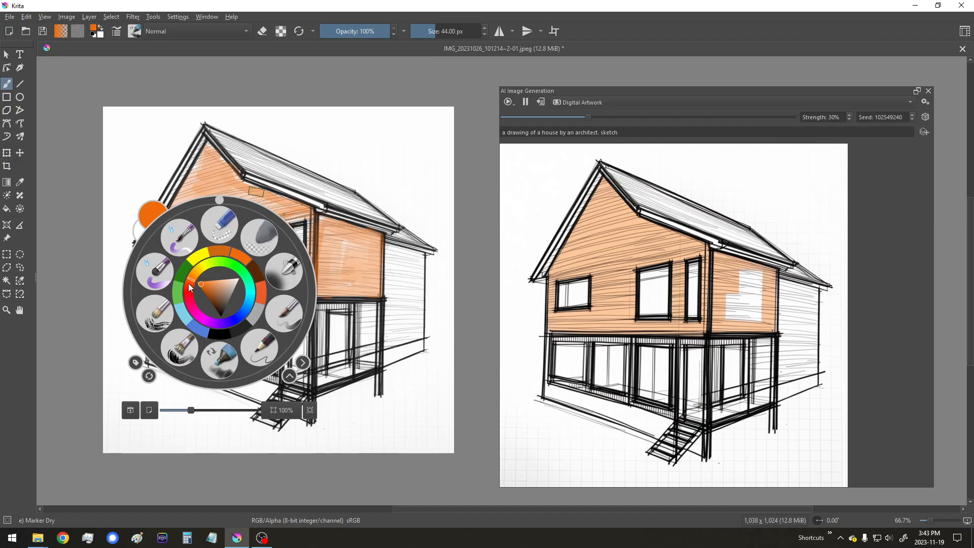
{"action": "left_click_drag", "start_coordinate": [188, 283], "coordinate": [209, 251]}
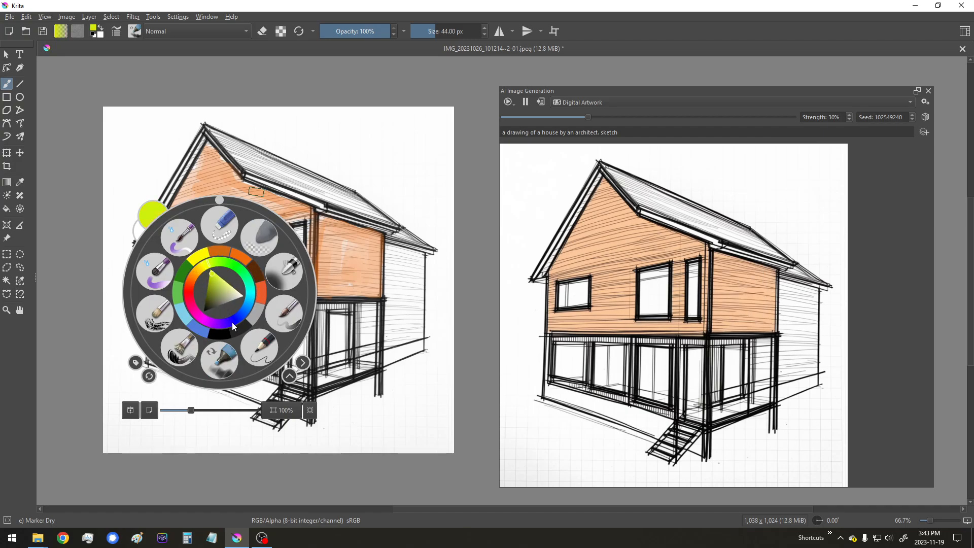
{"action": "left_click_drag", "start_coordinate": [191, 294], "coordinate": [189, 288]}
{"action": "right_click", "coordinate": [191, 275]}
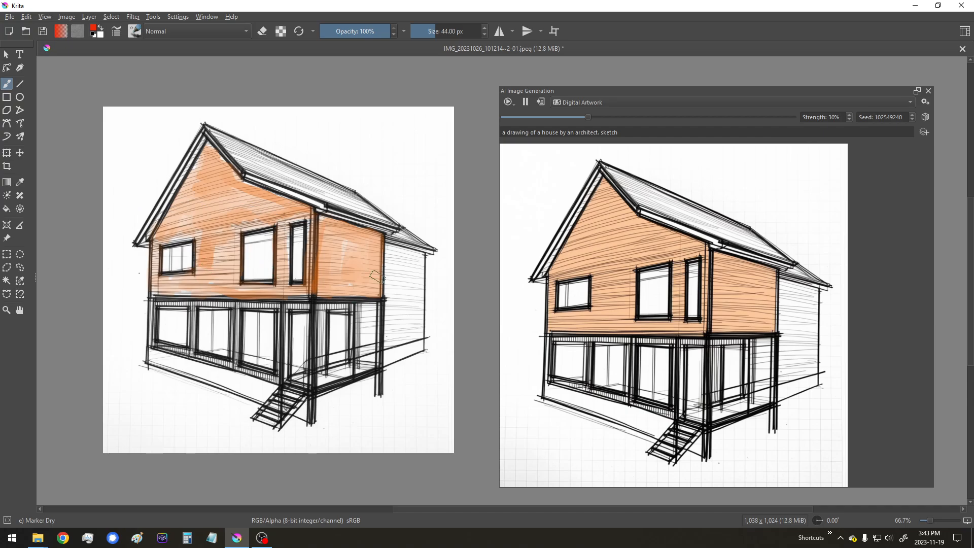
{"action": "mouse_move", "coordinate": [392, 248]}
{"action": "left_mouse_down"}
{"action": "mouse_move", "coordinate": [393, 344]}
{"action": "mouse_move", "coordinate": [414, 332]}
{"action": "mouse_move", "coordinate": [417, 257]}
{"action": "mouse_move", "coordinate": [394, 250]}
{"action": "mouse_move", "coordinate": [397, 318]}
{"action": "mouse_move", "coordinate": [407, 269]}
{"action": "mouse_move", "coordinate": [401, 317]}
{"action": "mouse_move", "coordinate": [389, 343]}
{"action": "mouse_move", "coordinate": [368, 346]}
{"action": "mouse_move", "coordinate": [367, 355]}
{"action": "mouse_move", "coordinate": [367, 307]}
{"action": "mouse_move", "coordinate": [368, 354]}
{"action": "mouse_move", "coordinate": [377, 304]}
{"action": "mouse_move", "coordinate": [383, 343]}
{"action": "mouse_move", "coordinate": [414, 321]}
{"action": "mouse_move", "coordinate": [413, 333]}
{"action": "mouse_move", "coordinate": [413, 260]}
{"action": "mouse_move", "coordinate": [405, 330]}
{"action": "mouse_move", "coordinate": [410, 250]}
{"action": "mouse_move", "coordinate": [399, 275]}
{"action": "mouse_move", "coordinate": [396, 258]}
{"action": "mouse_move", "coordinate": [393, 313]}
{"action": "left_mouse_up"}
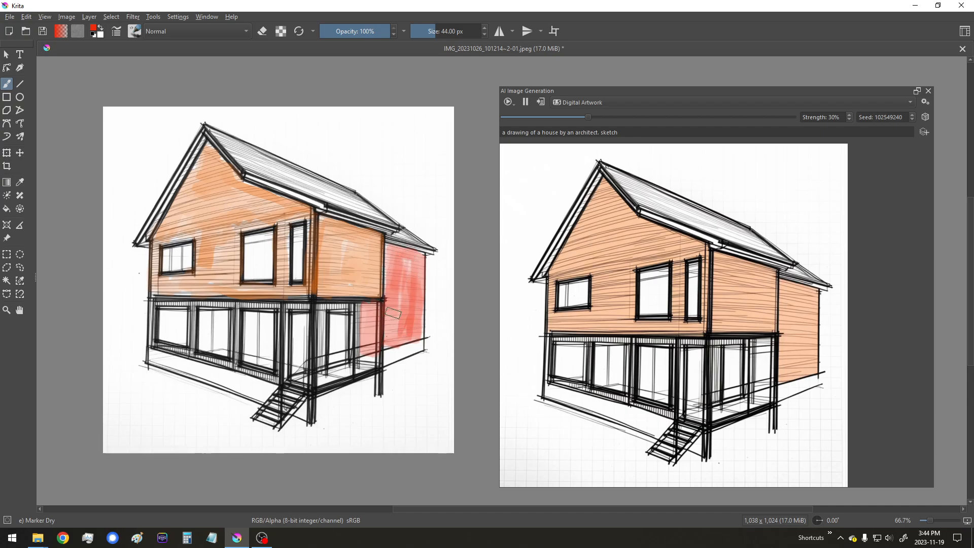
Step: Colour the lower storey's wall strips between, above and below the windows red with a 28 px marker
{"action": "right_click", "coordinate": [161, 325]}
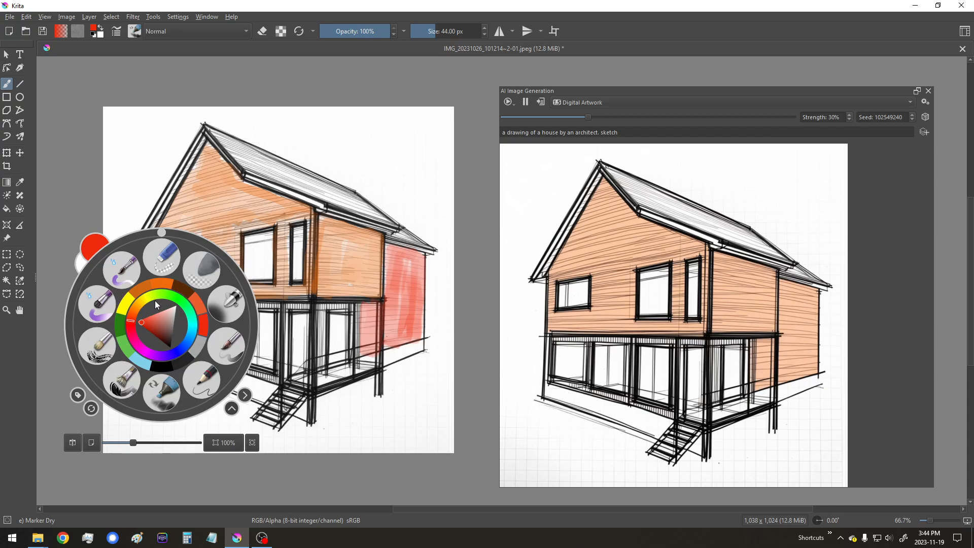
{"action": "left_click", "coordinate": [167, 378]}
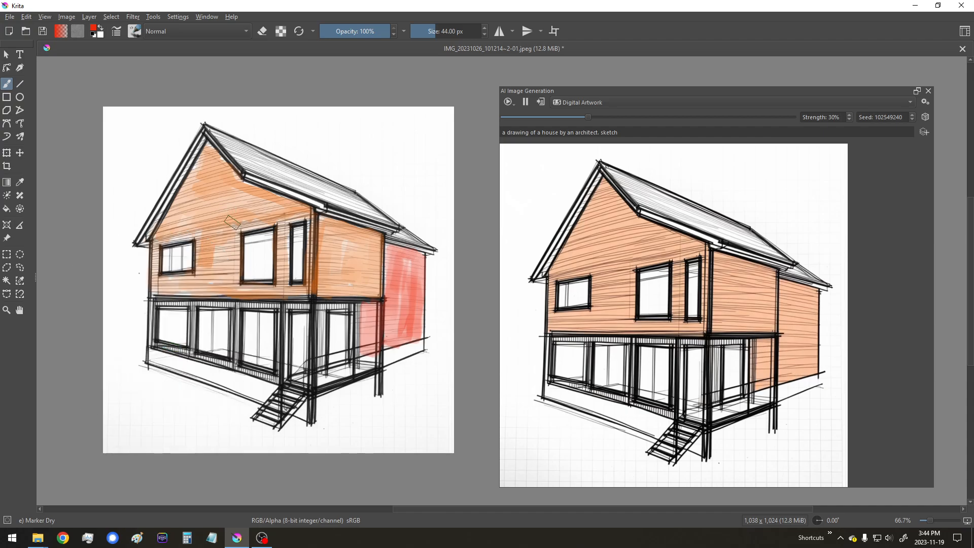
{"action": "key", "text": "bracketleft"}
{"action": "key", "text": "bracketleft"}
{"action": "left_click_drag", "start_coordinate": [192, 318], "coordinate": [191, 345]}
{"action": "left_click_drag", "start_coordinate": [153, 301], "coordinate": [151, 349]}
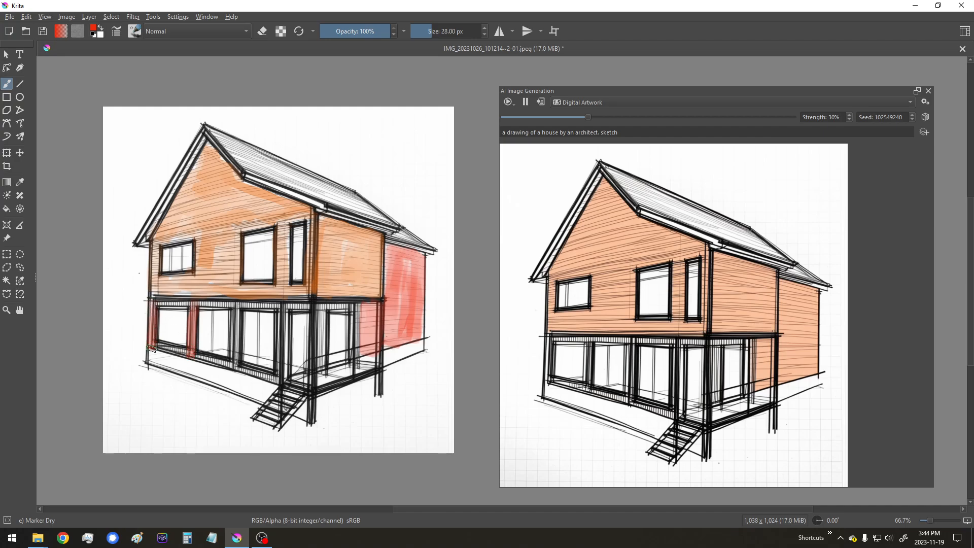
{"action": "left_click_drag", "start_coordinate": [236, 302], "coordinate": [230, 371]}
{"action": "left_click_drag", "start_coordinate": [287, 309], "coordinate": [283, 382]}
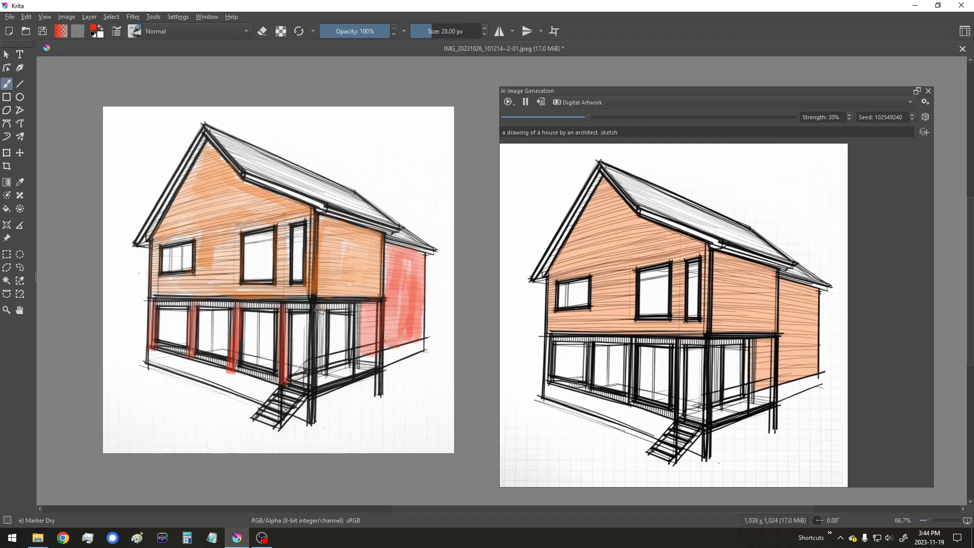
{"action": "mouse_move", "coordinate": [320, 307]}
{"action": "left_mouse_down"}
{"action": "mouse_move", "coordinate": [317, 375]}
{"action": "mouse_move", "coordinate": [325, 307]}
{"action": "mouse_move", "coordinate": [352, 310]}
{"action": "mouse_move", "coordinate": [355, 302]}
{"action": "mouse_move", "coordinate": [352, 360]}
{"action": "mouse_move", "coordinate": [353, 310]}
{"action": "mouse_move", "coordinate": [162, 302]}
{"action": "left_mouse_up"}
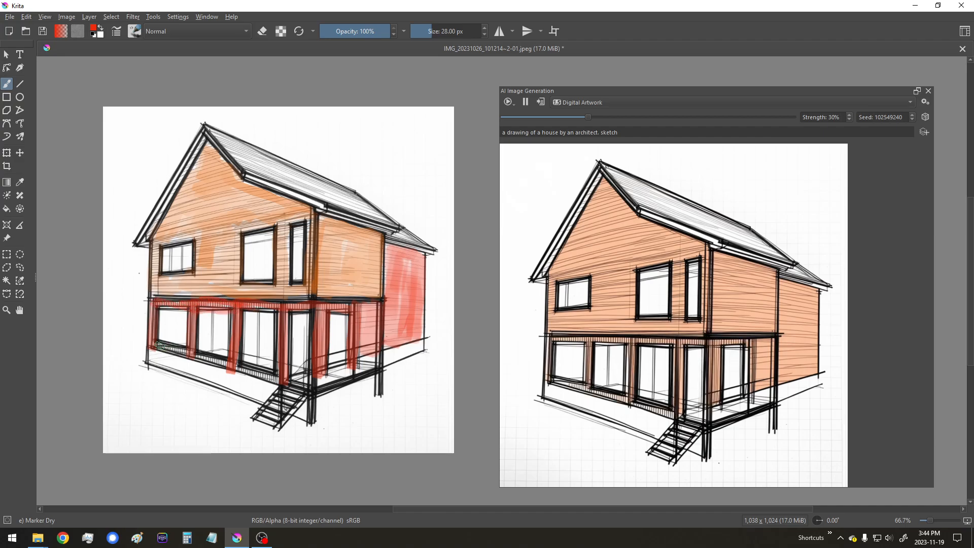
{"action": "left_click_drag", "start_coordinate": [159, 346], "coordinate": [278, 380]}
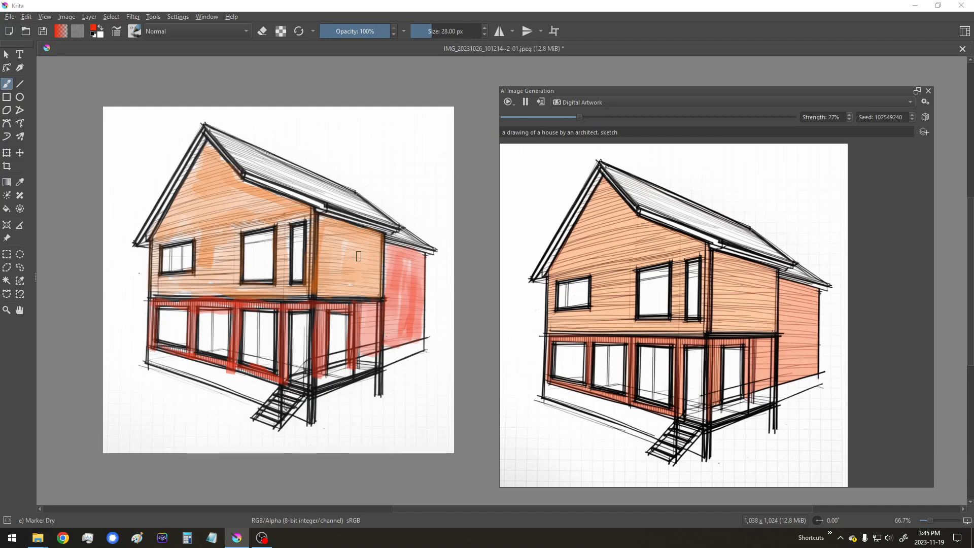
Step: Change the painting colour to light blue
{"action": "right_click", "coordinate": [332, 196]}
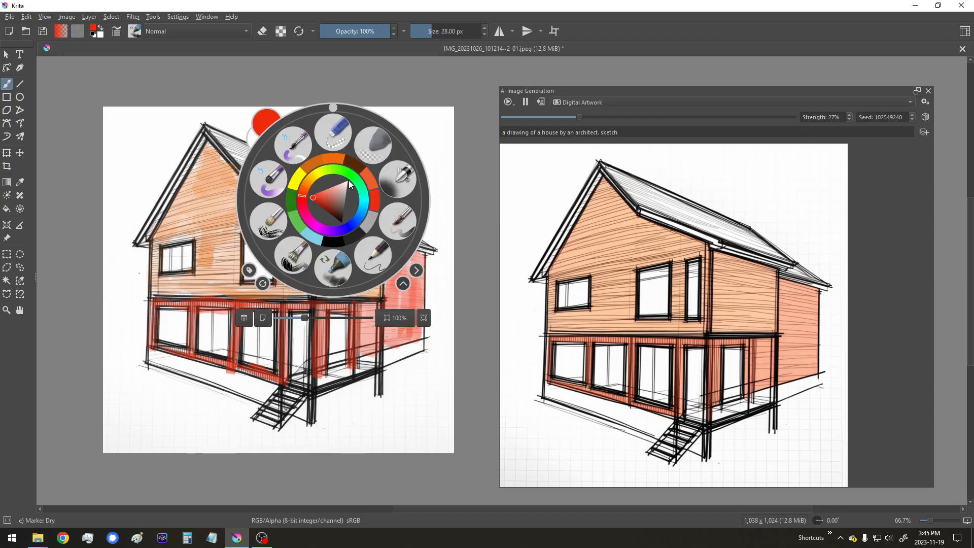
{"action": "left_click_drag", "start_coordinate": [365, 207], "coordinate": [334, 213]}
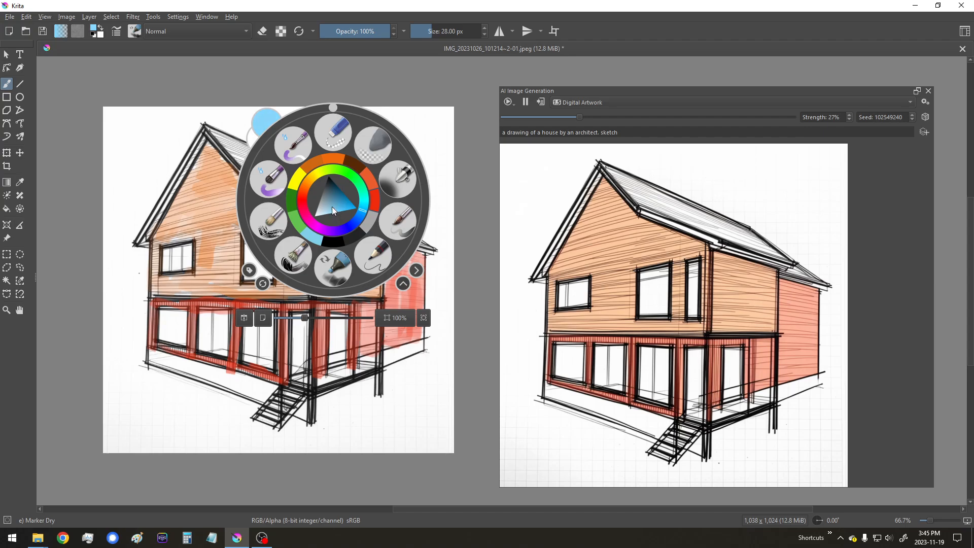
{"action": "right_click", "coordinate": [331, 205]}
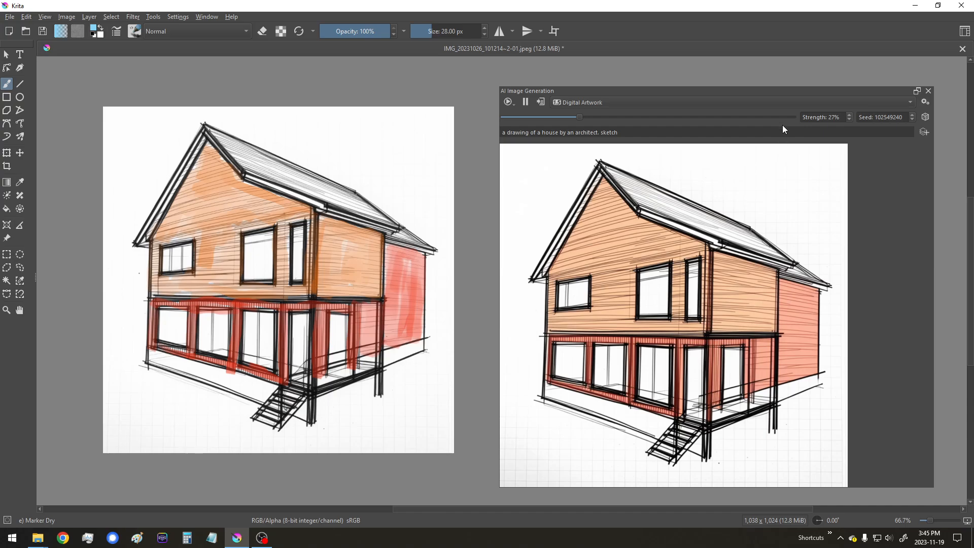
Step: Randomize the live generation seed three times to try other variations of the drawing
{"action": "left_click", "coordinate": [925, 117]}
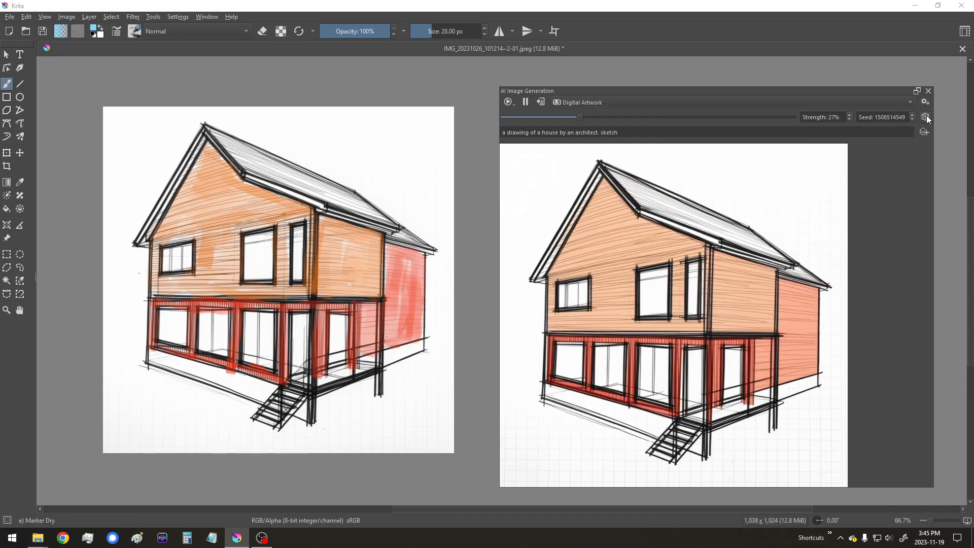
{"action": "left_click", "coordinate": [926, 117]}
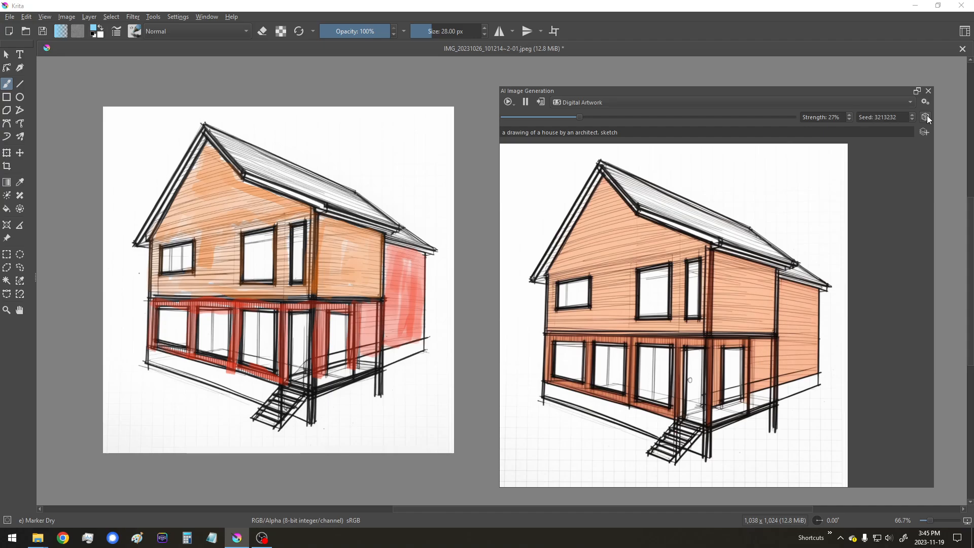
{"action": "left_click", "coordinate": [926, 118]}
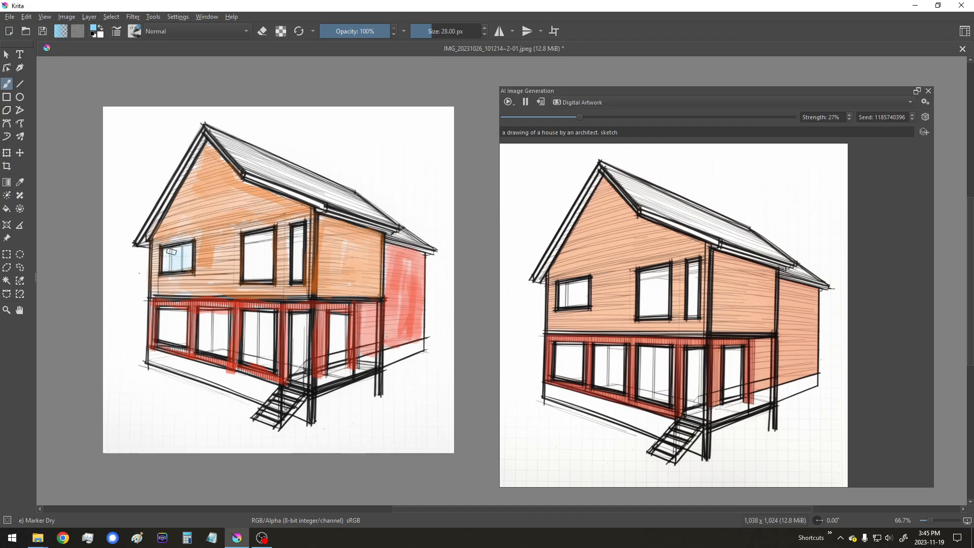
Step: Fill the window and door glass on both storeys with light blue using the 28 px marker
{"action": "mouse_move", "coordinate": [268, 240]}
{"action": "left_mouse_down"}
{"action": "mouse_move", "coordinate": [249, 246]}
{"action": "mouse_move", "coordinate": [261, 275]}
{"action": "mouse_move", "coordinate": [299, 245]}
{"action": "mouse_move", "coordinate": [297, 228]}
{"action": "mouse_move", "coordinate": [292, 275]}
{"action": "mouse_move", "coordinate": [298, 269]}
{"action": "mouse_move", "coordinate": [299, 239]}
{"action": "left_mouse_up"}
{"action": "mouse_move", "coordinate": [159, 315]}
{"action": "left_mouse_down"}
{"action": "mouse_move", "coordinate": [182, 335]}
{"action": "mouse_move", "coordinate": [209, 315]}
{"action": "mouse_move", "coordinate": [213, 351]}
{"action": "mouse_move", "coordinate": [224, 347]}
{"action": "left_mouse_up"}
{"action": "mouse_move", "coordinate": [256, 317]}
{"action": "left_mouse_down"}
{"action": "mouse_move", "coordinate": [260, 345]}
{"action": "mouse_move", "coordinate": [267, 338]}
{"action": "mouse_move", "coordinate": [269, 368]}
{"action": "left_mouse_up"}
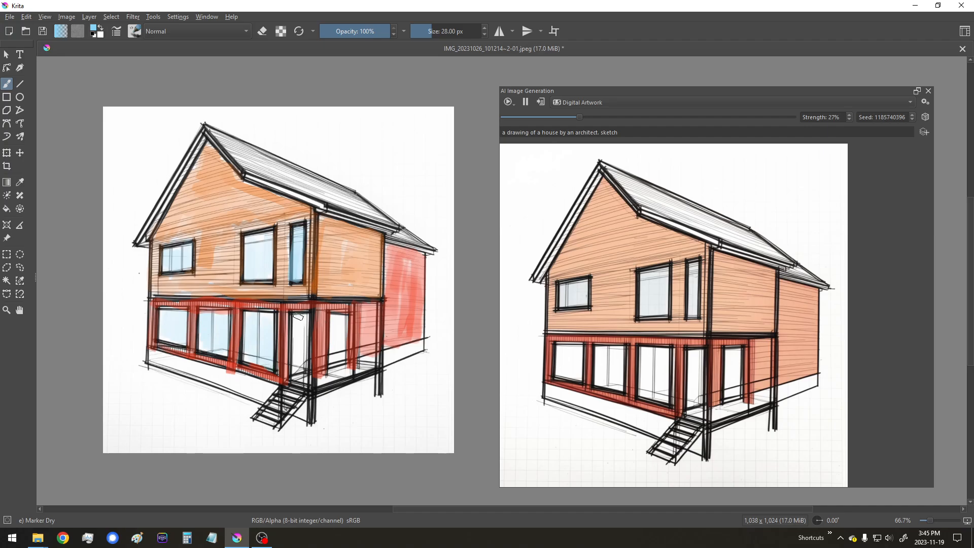
{"action": "left_click_drag", "start_coordinate": [298, 316], "coordinate": [298, 362]}
{"action": "mouse_move", "coordinate": [334, 328]}
{"action": "left_mouse_down"}
{"action": "mouse_move", "coordinate": [332, 363]}
{"action": "mouse_move", "coordinate": [342, 352]}
{"action": "left_mouse_up"}
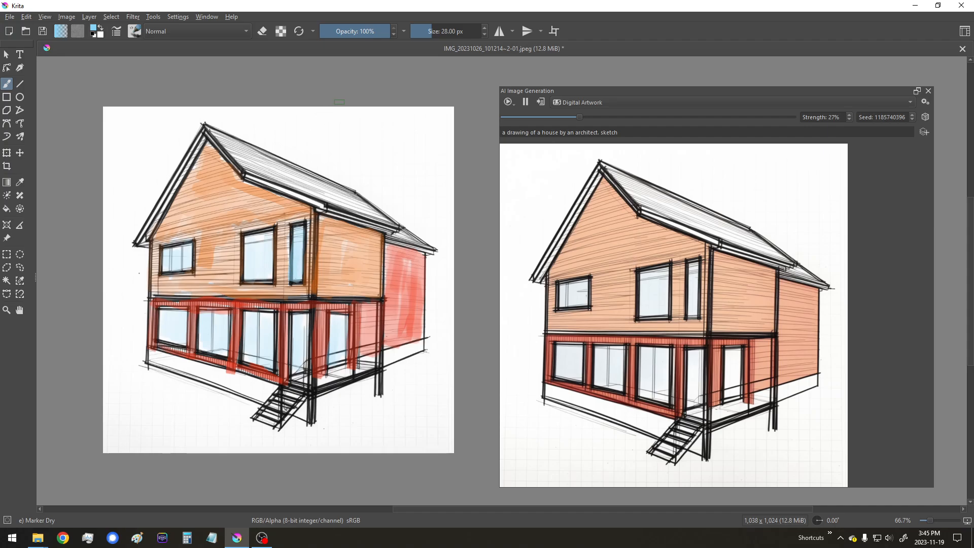
Step: Change the painting colour to black and shade the roof slopes and the gable's left overhang grey with the 28 px marker
{"action": "right_click", "coordinate": [344, 163]}
{"action": "left_click", "coordinate": [344, 196]}
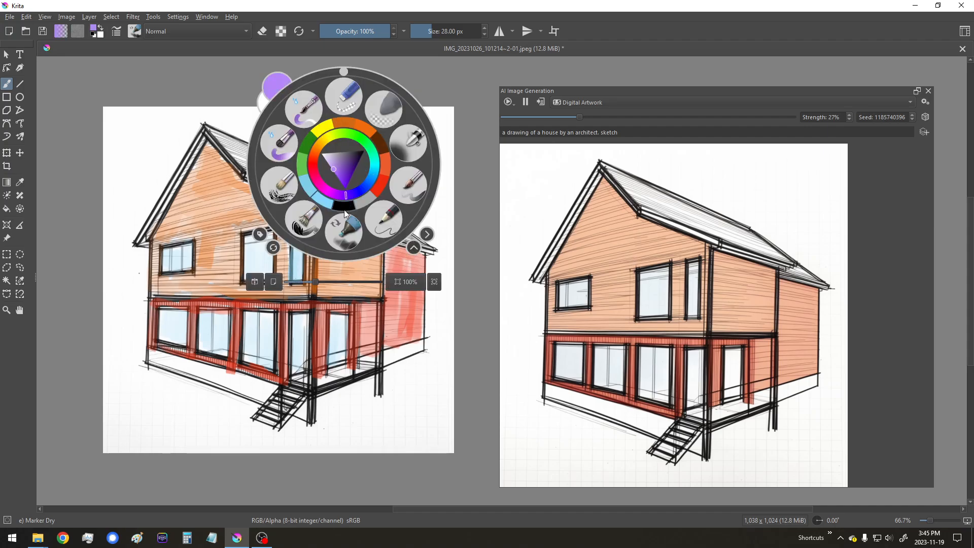
{"action": "left_click", "coordinate": [344, 207]}
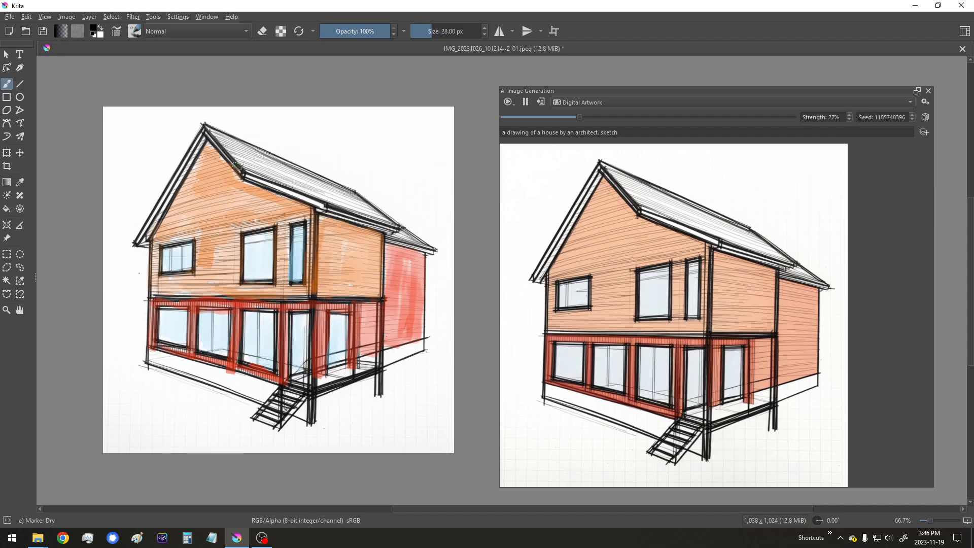
{"action": "mouse_move", "coordinate": [255, 165]}
{"action": "left_mouse_down"}
{"action": "mouse_move", "coordinate": [274, 180]}
{"action": "mouse_move", "coordinate": [293, 170]}
{"action": "mouse_move", "coordinate": [320, 199]}
{"action": "mouse_move", "coordinate": [339, 184]}
{"action": "mouse_move", "coordinate": [376, 217]}
{"action": "mouse_move", "coordinate": [233, 151]}
{"action": "left_mouse_up"}
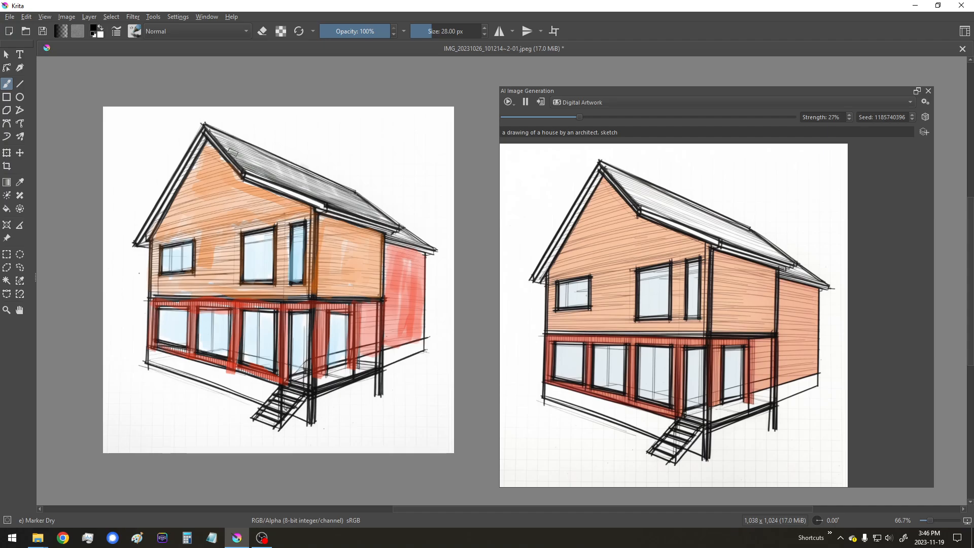
{"action": "mouse_move", "coordinate": [288, 165]}
{"action": "left_mouse_down"}
{"action": "mouse_move", "coordinate": [259, 174]}
{"action": "mouse_move", "coordinate": [333, 194]}
{"action": "mouse_move", "coordinate": [289, 176]}
{"action": "left_mouse_up"}
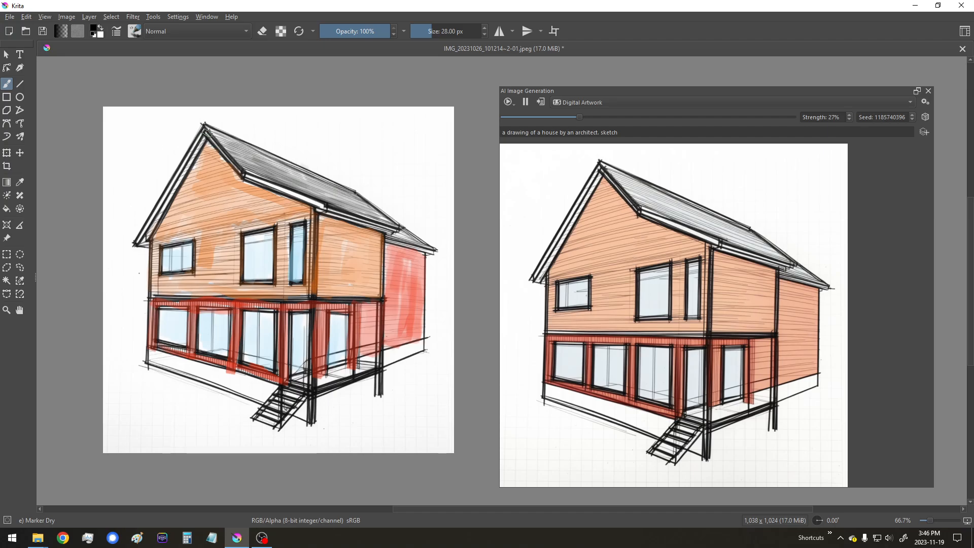
{"action": "left_click_drag", "start_coordinate": [206, 133], "coordinate": [137, 248]}
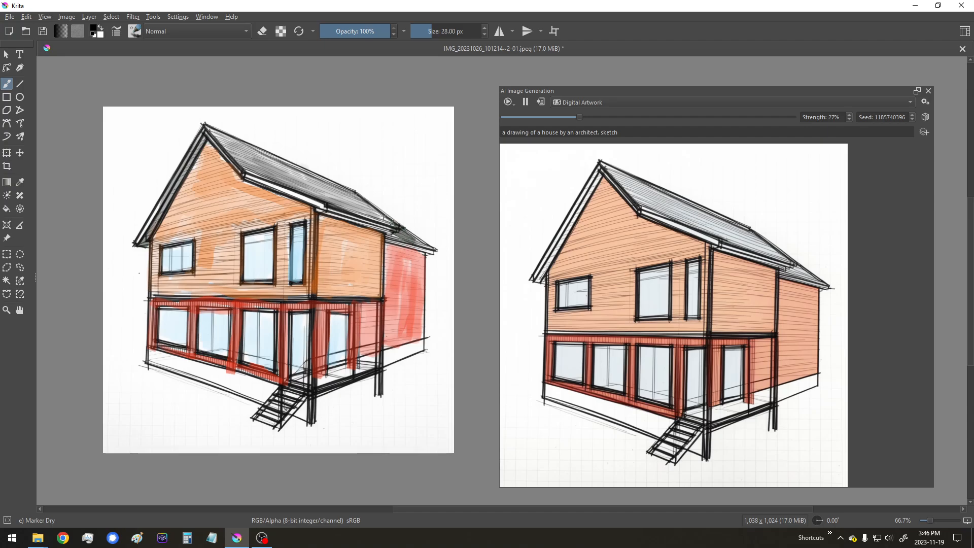
{"action": "left_click_drag", "start_coordinate": [386, 219], "coordinate": [361, 195]}
{"action": "key", "text": "ctrl+bracketleft"}
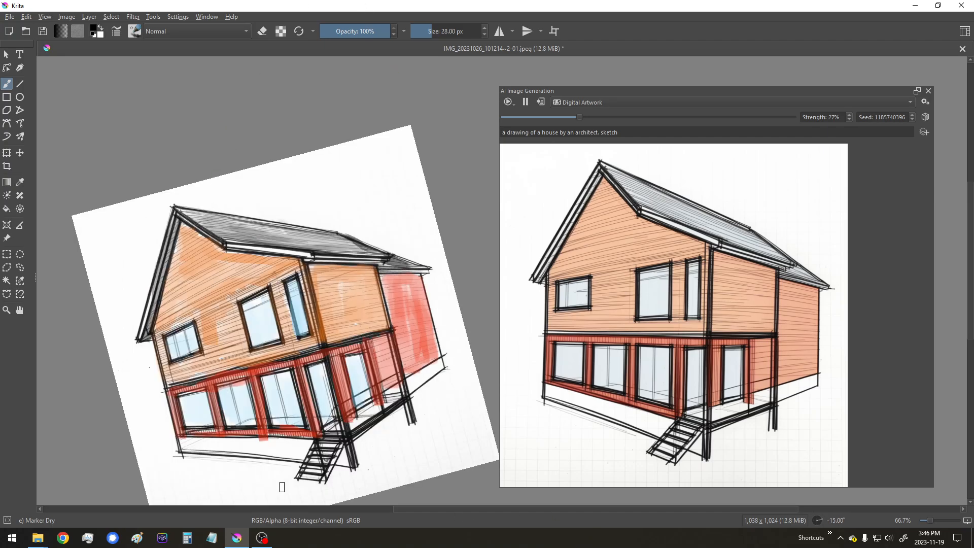
{"action": "left_click", "coordinate": [855, 523]}
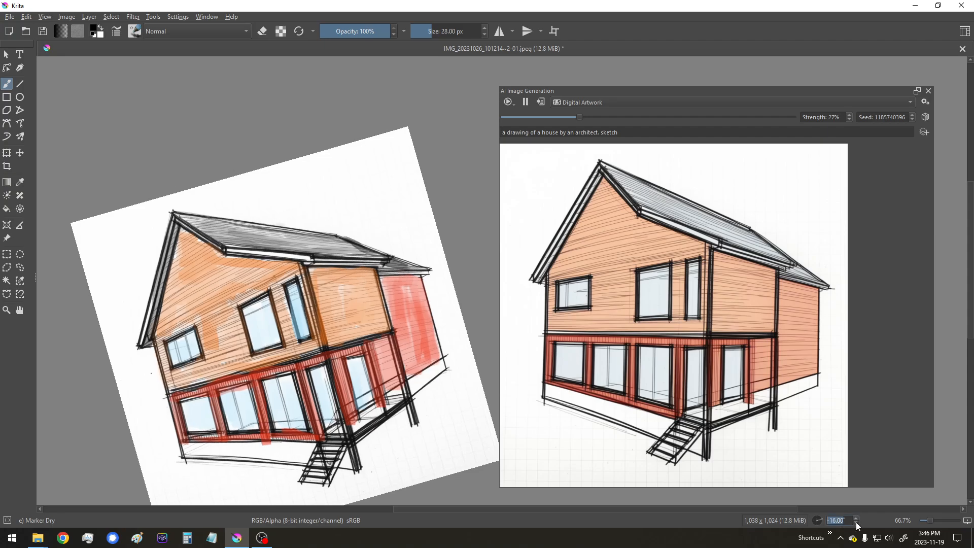
{"action": "left_click", "coordinate": [856, 518]}
{"action": "left_click_drag", "start_coordinate": [856, 518], "coordinate": [855, 518]}
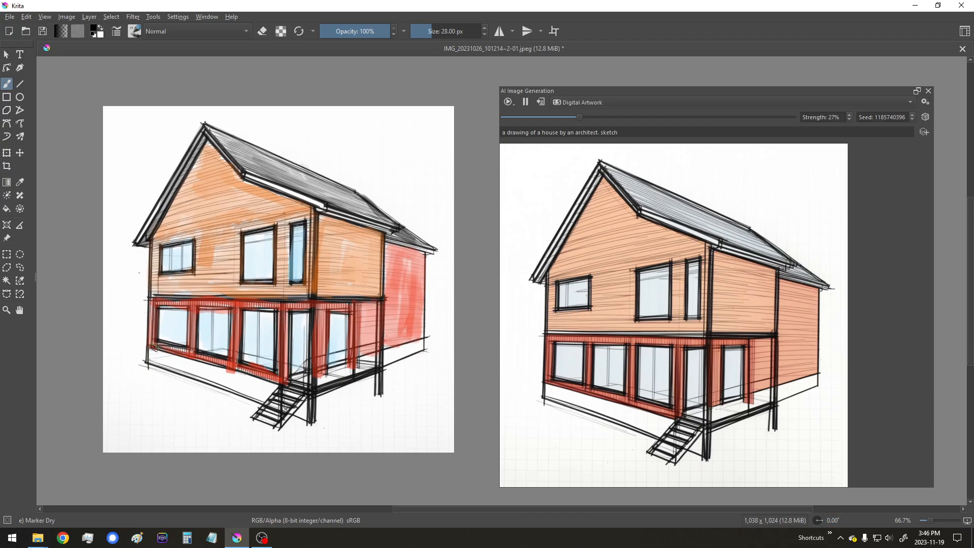
Step: Shade the foundation wall beneath the lower storey's front windows grey with the 28 px marker
{"action": "mouse_move", "coordinate": [153, 348]}
{"action": "left_mouse_down"}
{"action": "mouse_move", "coordinate": [153, 362]}
{"action": "mouse_move", "coordinate": [163, 360]}
{"action": "left_mouse_up"}
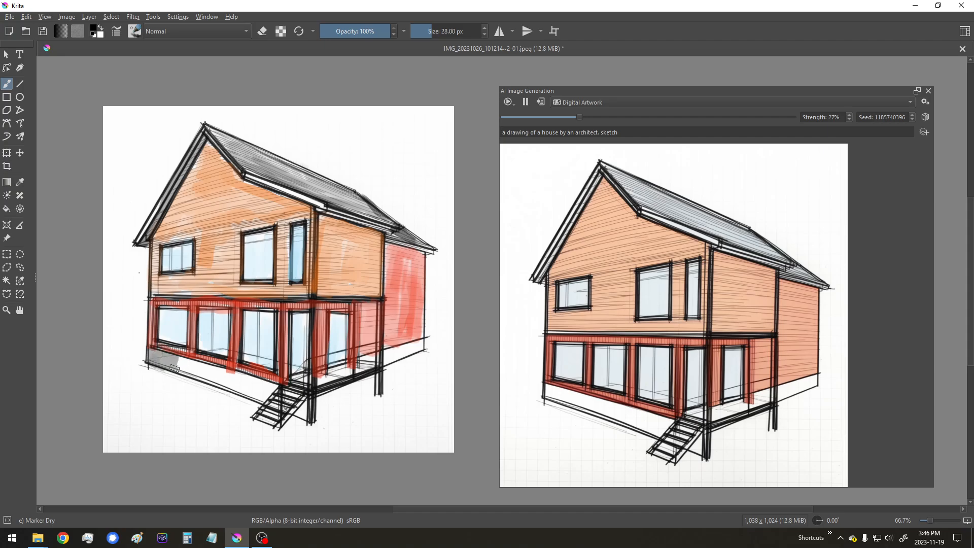
{"action": "mouse_move", "coordinate": [180, 358]}
{"action": "left_mouse_down"}
{"action": "mouse_move", "coordinate": [202, 379]}
{"action": "mouse_move", "coordinate": [214, 366]}
{"action": "mouse_move", "coordinate": [215, 384]}
{"action": "mouse_move", "coordinate": [231, 376]}
{"action": "mouse_move", "coordinate": [233, 388]}
{"action": "mouse_move", "coordinate": [241, 374]}
{"action": "mouse_move", "coordinate": [266, 397]}
{"action": "left_mouse_up"}
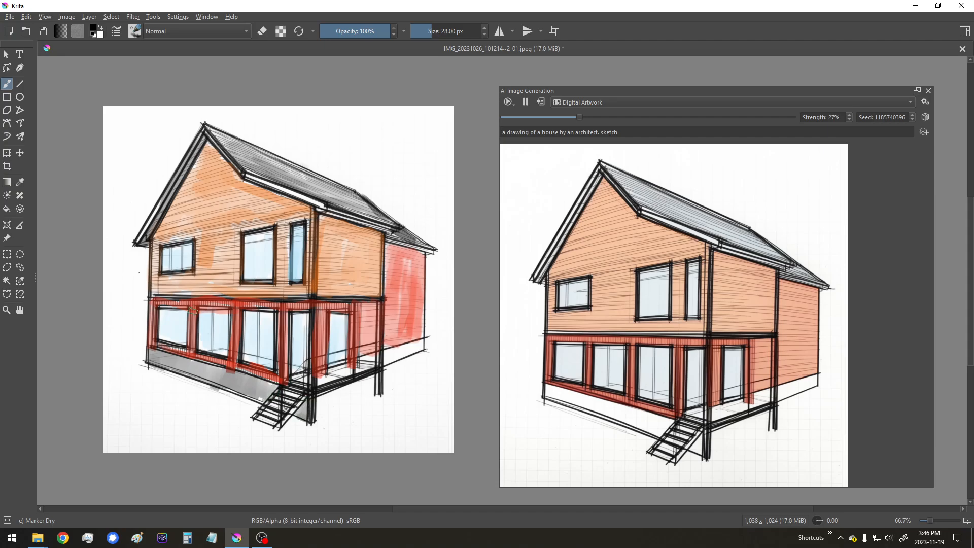
Step: Paint dark green grass around the house and bushes on both sides with the Bristles-2 Flat Rough brush at 40 px
{"action": "right_click", "coordinate": [157, 258]}
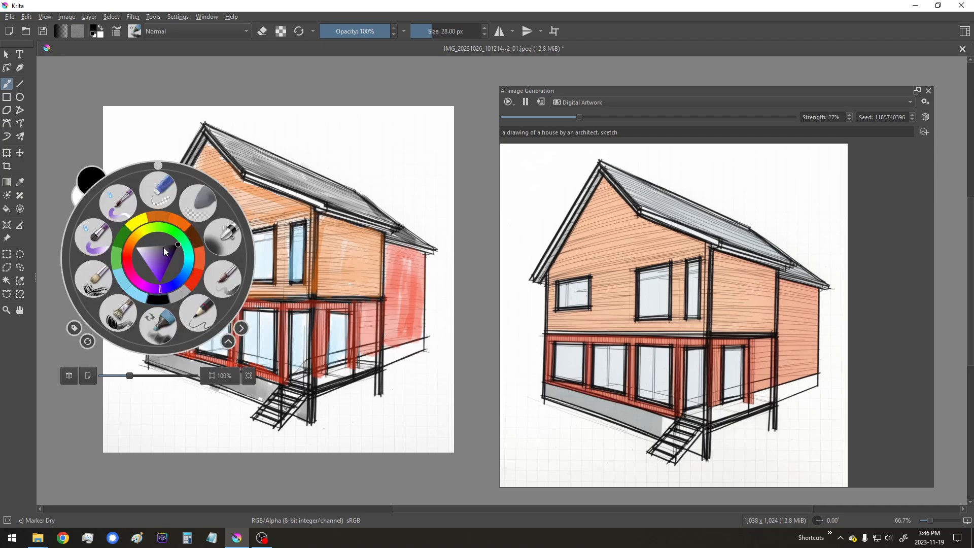
{"action": "left_click", "coordinate": [124, 230]}
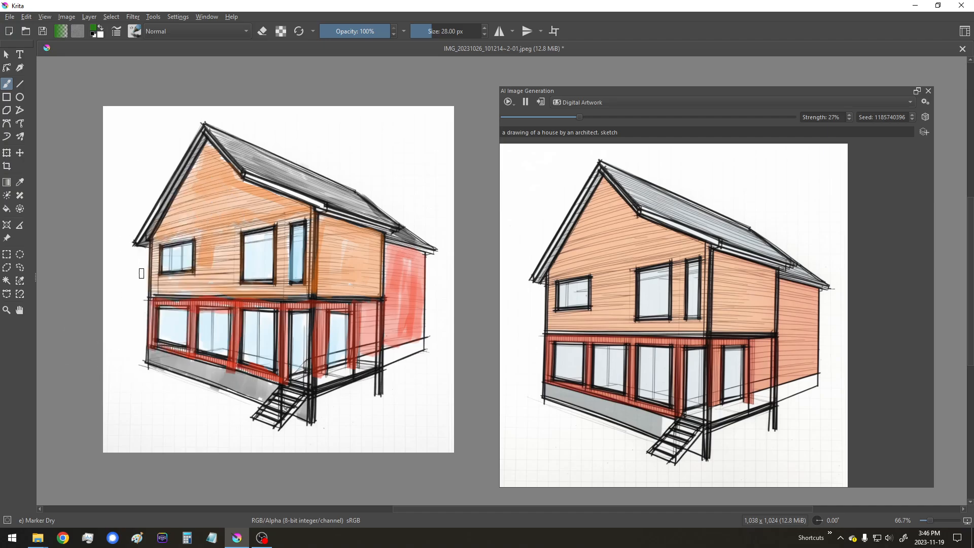
{"action": "key", "text": "bracketright"}
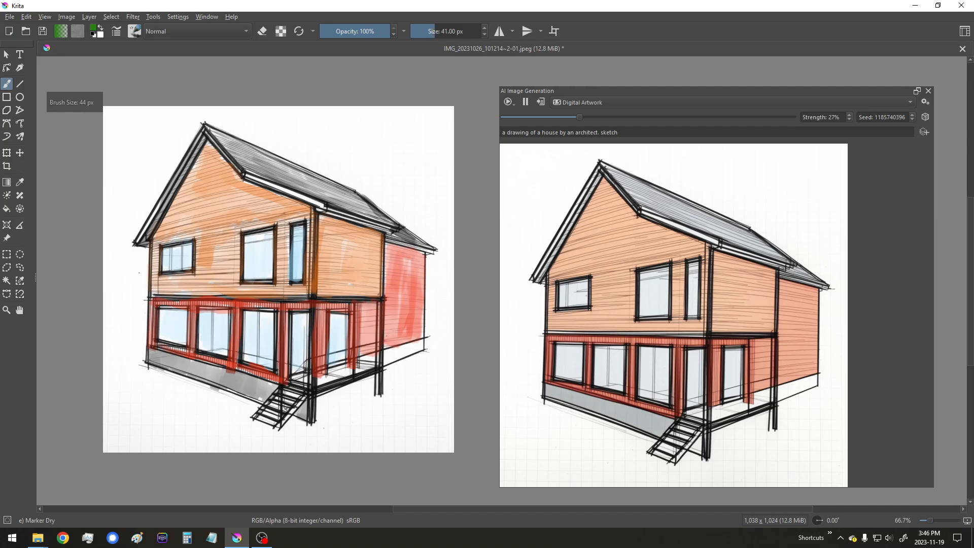
{"action": "key", "text": "bracketright"}
{"action": "key", "text": "bracketright"}
{"action": "key", "text": "bracketright"}
{"action": "right_click", "coordinate": [156, 233]}
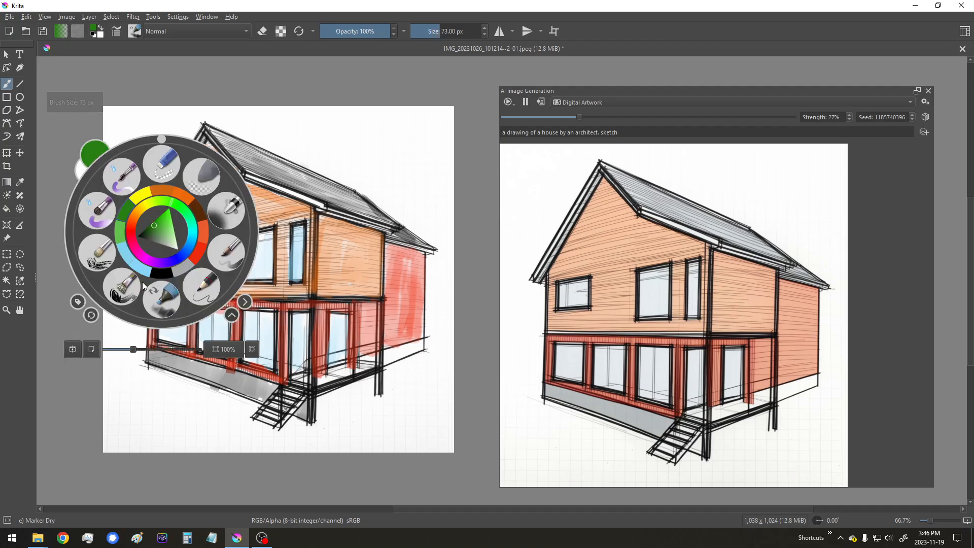
{"action": "left_click", "coordinate": [124, 283]}
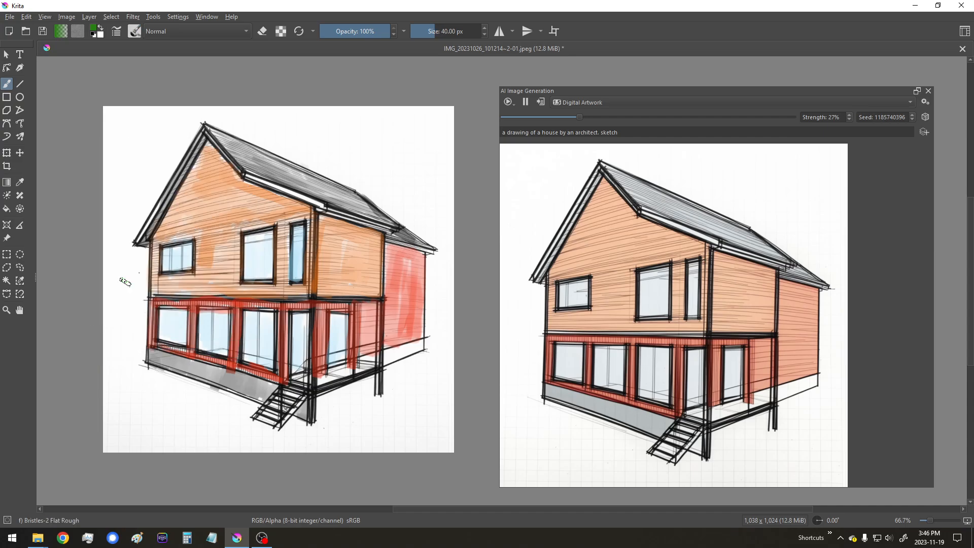
{"action": "mouse_move", "coordinate": [114, 317]}
{"action": "left_mouse_down"}
{"action": "mouse_move", "coordinate": [106, 340]}
{"action": "mouse_move", "coordinate": [117, 313]}
{"action": "mouse_move", "coordinate": [120, 355]}
{"action": "mouse_move", "coordinate": [131, 319]}
{"action": "mouse_move", "coordinate": [138, 338]}
{"action": "mouse_move", "coordinate": [143, 321]}
{"action": "mouse_move", "coordinate": [120, 373]}
{"action": "mouse_move", "coordinate": [115, 347]}
{"action": "mouse_move", "coordinate": [105, 369]}
{"action": "mouse_move", "coordinate": [131, 343]}
{"action": "mouse_move", "coordinate": [116, 431]}
{"action": "mouse_move", "coordinate": [113, 346]}
{"action": "mouse_move", "coordinate": [129, 324]}
{"action": "mouse_move", "coordinate": [135, 411]}
{"action": "mouse_move", "coordinate": [140, 380]}
{"action": "mouse_move", "coordinate": [107, 416]}
{"action": "mouse_move", "coordinate": [119, 388]}
{"action": "mouse_move", "coordinate": [140, 416]}
{"action": "mouse_move", "coordinate": [120, 445]}
{"action": "mouse_move", "coordinate": [142, 414]}
{"action": "mouse_move", "coordinate": [138, 379]}
{"action": "mouse_move", "coordinate": [152, 368]}
{"action": "mouse_move", "coordinate": [151, 389]}
{"action": "mouse_move", "coordinate": [167, 375]}
{"action": "mouse_move", "coordinate": [174, 399]}
{"action": "mouse_move", "coordinate": [207, 387]}
{"action": "mouse_move", "coordinate": [210, 414]}
{"action": "mouse_move", "coordinate": [229, 393]}
{"action": "mouse_move", "coordinate": [232, 411]}
{"action": "mouse_move", "coordinate": [245, 403]}
{"action": "mouse_move", "coordinate": [247, 417]}
{"action": "mouse_move", "coordinate": [256, 410]}
{"action": "mouse_move", "coordinate": [239, 438]}
{"action": "mouse_move", "coordinate": [277, 431]}
{"action": "mouse_move", "coordinate": [282, 441]}
{"action": "mouse_move", "coordinate": [293, 425]}
{"action": "mouse_move", "coordinate": [306, 435]}
{"action": "mouse_move", "coordinate": [320, 426]}
{"action": "mouse_move", "coordinate": [328, 395]}
{"action": "mouse_move", "coordinate": [324, 423]}
{"action": "mouse_move", "coordinate": [342, 393]}
{"action": "mouse_move", "coordinate": [338, 409]}
{"action": "mouse_move", "coordinate": [337, 389]}
{"action": "mouse_move", "coordinate": [339, 404]}
{"action": "mouse_move", "coordinate": [371, 383]}
{"action": "mouse_move", "coordinate": [319, 405]}
{"action": "mouse_move", "coordinate": [387, 393]}
{"action": "mouse_move", "coordinate": [395, 371]}
{"action": "mouse_move", "coordinate": [444, 337]}
{"action": "mouse_move", "coordinate": [436, 325]}
{"action": "mouse_move", "coordinate": [446, 421]}
{"action": "mouse_move", "coordinate": [393, 406]}
{"action": "mouse_move", "coordinate": [449, 355]}
{"action": "mouse_move", "coordinate": [457, 319]}
{"action": "left_mouse_up"}
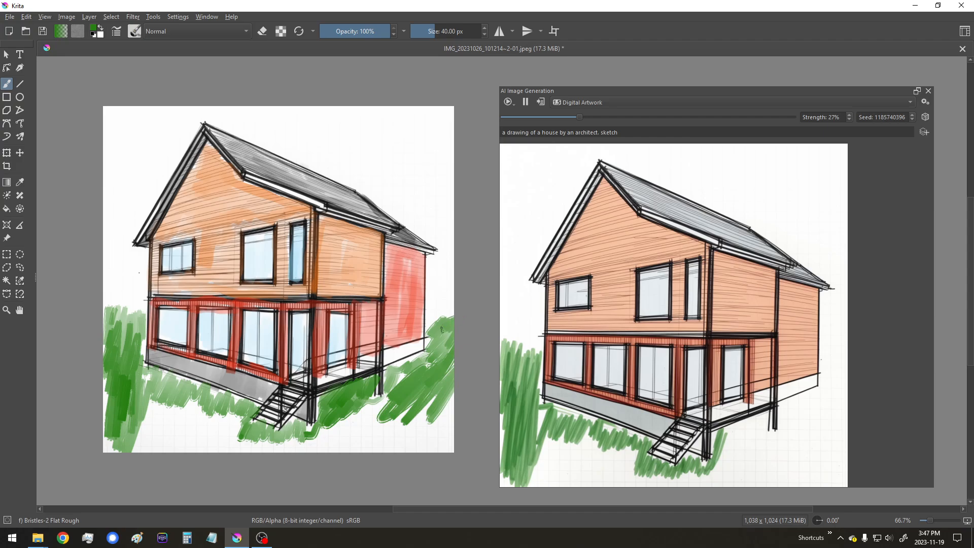
{"action": "mouse_move", "coordinate": [396, 368]}
{"action": "left_mouse_down"}
{"action": "mouse_move", "coordinate": [375, 415]}
{"action": "mouse_move", "coordinate": [371, 400]}
{"action": "mouse_move", "coordinate": [312, 459]}
{"action": "mouse_move", "coordinate": [377, 421]}
{"action": "mouse_move", "coordinate": [371, 451]}
{"action": "mouse_move", "coordinate": [422, 414]}
{"action": "mouse_move", "coordinate": [411, 444]}
{"action": "mouse_move", "coordinate": [451, 456]}
{"action": "mouse_move", "coordinate": [439, 438]}
{"action": "mouse_move", "coordinate": [447, 406]}
{"action": "mouse_move", "coordinate": [429, 394]}
{"action": "mouse_move", "coordinate": [314, 456]}
{"action": "mouse_move", "coordinate": [305, 444]}
{"action": "mouse_move", "coordinate": [283, 465]}
{"action": "mouse_move", "coordinate": [289, 440]}
{"action": "mouse_move", "coordinate": [260, 455]}
{"action": "mouse_move", "coordinate": [221, 443]}
{"action": "mouse_move", "coordinate": [236, 408]}
{"action": "mouse_move", "coordinate": [205, 438]}
{"action": "mouse_move", "coordinate": [213, 401]}
{"action": "mouse_move", "coordinate": [182, 437]}
{"action": "mouse_move", "coordinate": [174, 465]}
{"action": "mouse_move", "coordinate": [182, 423]}
{"action": "mouse_move", "coordinate": [162, 415]}
{"action": "mouse_move", "coordinate": [142, 458]}
{"action": "mouse_move", "coordinate": [143, 404]}
{"action": "mouse_move", "coordinate": [121, 430]}
{"action": "mouse_move", "coordinate": [105, 419]}
{"action": "mouse_move", "coordinate": [139, 397]}
{"action": "mouse_move", "coordinate": [147, 409]}
{"action": "mouse_move", "coordinate": [163, 388]}
{"action": "mouse_move", "coordinate": [170, 400]}
{"action": "mouse_move", "coordinate": [186, 397]}
{"action": "mouse_move", "coordinate": [174, 420]}
{"action": "mouse_move", "coordinate": [199, 392]}
{"action": "mouse_move", "coordinate": [236, 401]}
{"action": "mouse_move", "coordinate": [155, 368]}
{"action": "left_mouse_up"}
{"action": "mouse_move", "coordinate": [133, 310]}
{"action": "left_mouse_down"}
{"action": "mouse_move", "coordinate": [104, 315]}
{"action": "mouse_move", "coordinate": [107, 327]}
{"action": "mouse_move", "coordinate": [133, 305]}
{"action": "mouse_move", "coordinate": [147, 330]}
{"action": "left_mouse_up"}
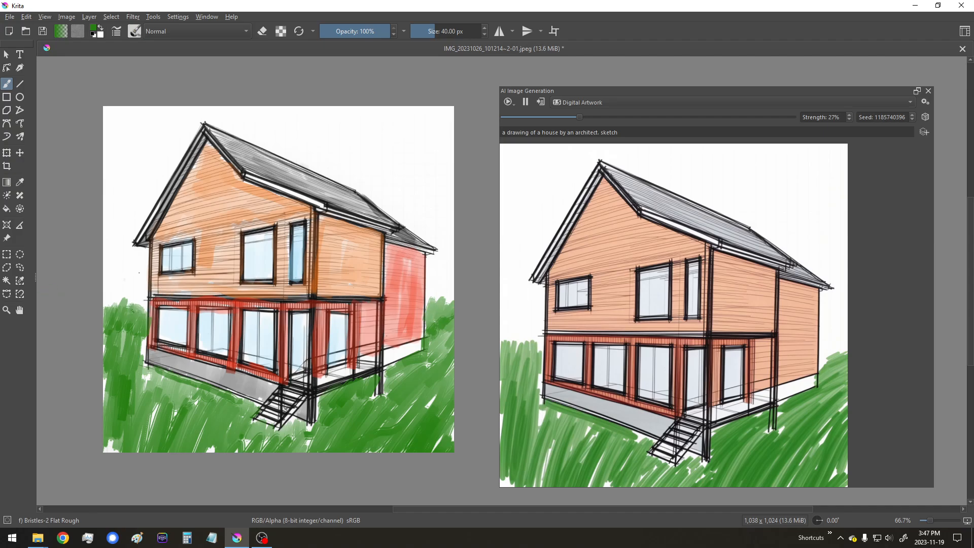
{"action": "mouse_move", "coordinate": [137, 299]}
{"action": "left_mouse_down"}
{"action": "mouse_move", "coordinate": [115, 295]}
{"action": "mouse_move", "coordinate": [123, 325]}
{"action": "mouse_move", "coordinate": [141, 324]}
{"action": "mouse_move", "coordinate": [131, 442]}
{"action": "left_mouse_up"}
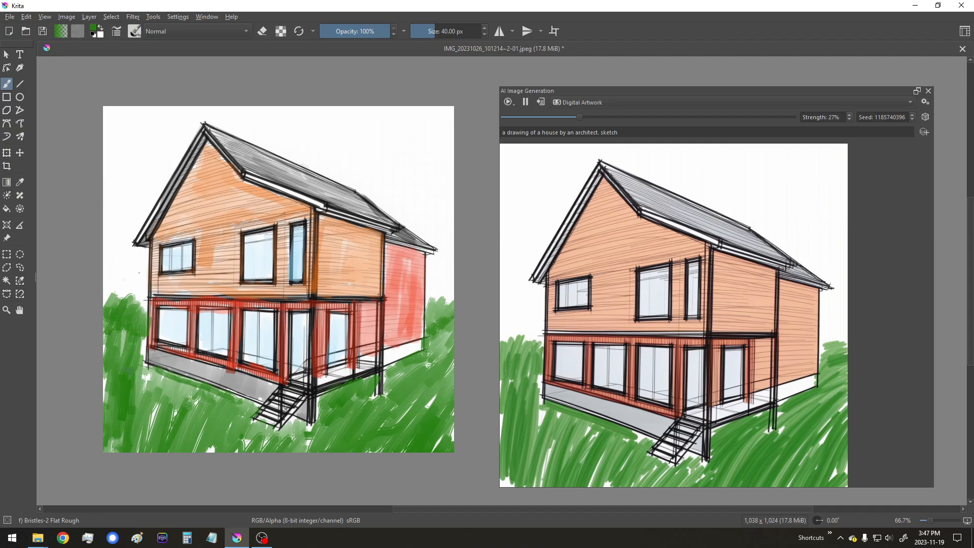
Step: Change the painting colour to a muted sky blue and switch to the Airbrush Soft brush
{"action": "right_click", "coordinate": [288, 142]}
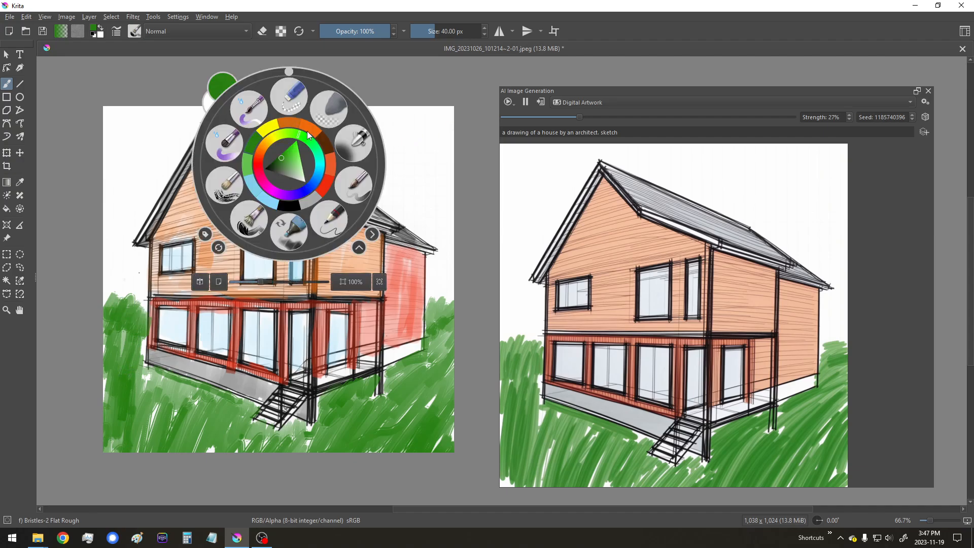
{"action": "mouse_move", "coordinate": [320, 175]}
{"action": "left_mouse_down"}
{"action": "mouse_move", "coordinate": [290, 167]}
{"action": "mouse_move", "coordinate": [335, 150]}
{"action": "mouse_move", "coordinate": [284, 168]}
{"action": "left_mouse_up"}
{"action": "left_click", "coordinate": [289, 169]}
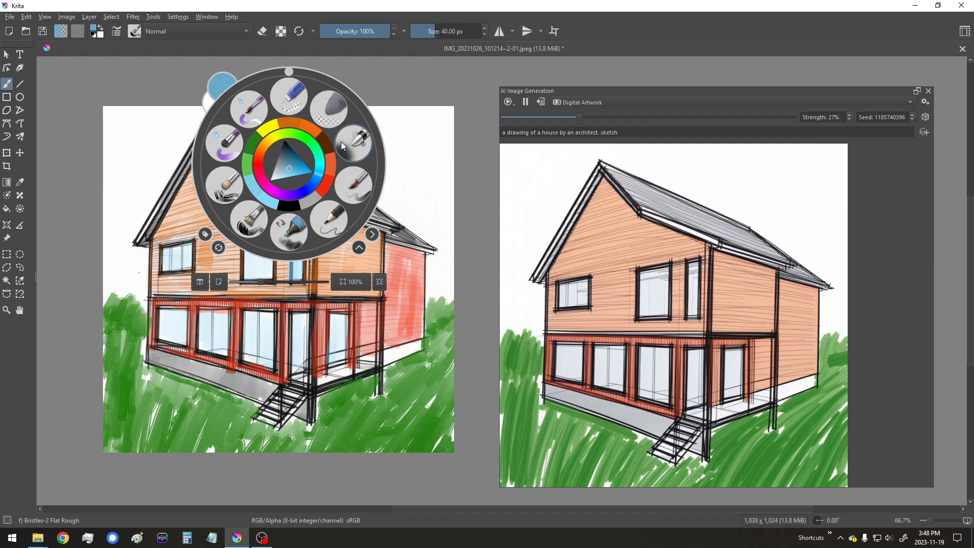
{"action": "left_click", "coordinate": [353, 145]}
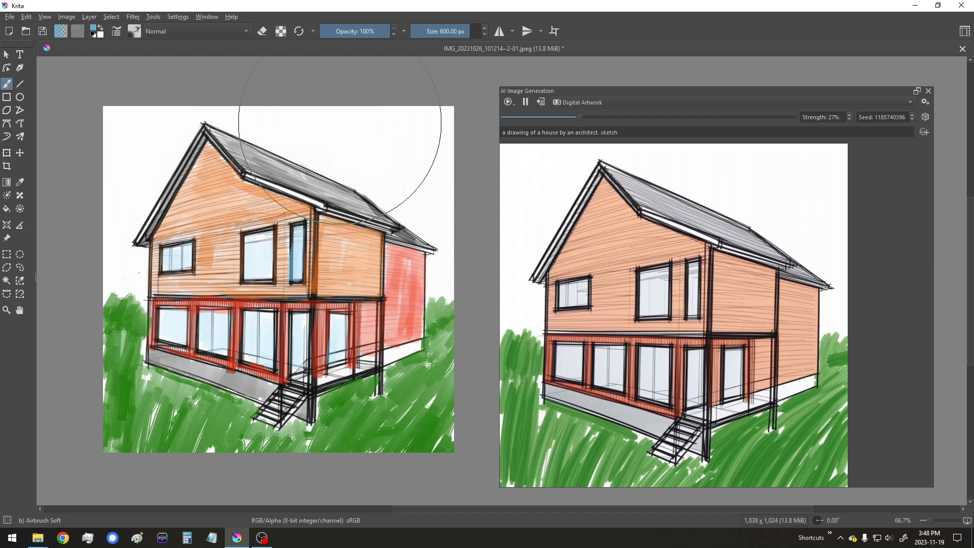
Step: Set the airbrush size to 281 px and spray a soft blue sky around the house above the greenery
{"action": "key", "text": "bracketleft"}
{"action": "key", "text": "bracketleft"}
{"action": "key", "text": "bracketleft"}
{"action": "key", "text": "bracketleft"}
{"action": "key", "text": "bracketleft"}
{"action": "key", "text": "bracketleft"}
{"action": "key", "text": "bracketleft"}
{"action": "key", "text": "bracketleft"}
{"action": "key", "text": "bracketleft"}
{"action": "key", "text": "bracketleft"}
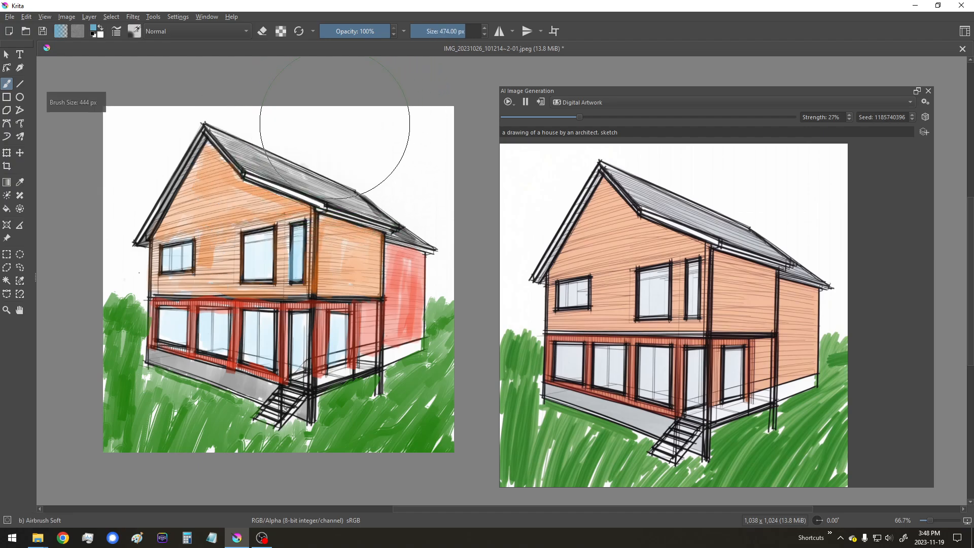
{"action": "key", "text": "bracketright"}
{"action": "key", "text": "bracketright"}
{"action": "key", "text": "bracketright"}
{"action": "key", "text": "bracketright"}
{"action": "key", "text": "bracketright"}
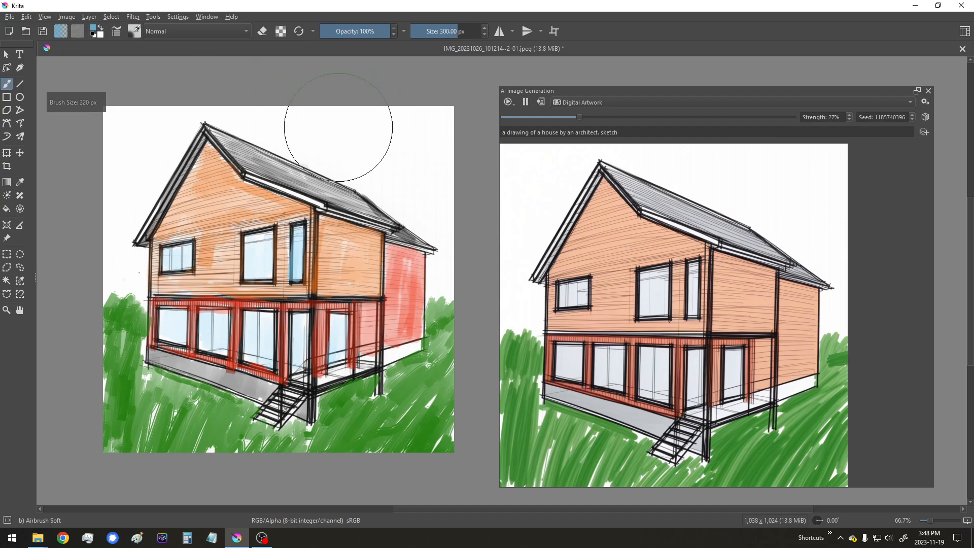
{"action": "key", "text": "bracketright"}
{"action": "key", "text": "bracketright"}
{"action": "key", "text": "bracketright"}
{"action": "key", "text": "bracketright"}
{"action": "key", "text": "bracketright"}
{"action": "key", "text": "bracketright"}
{"action": "key", "text": "bracketright"}
{"action": "key", "text": "bracketright"}
{"action": "key", "text": "bracketright"}
{"action": "key", "text": "bracketright"}
{"action": "key", "text": "bracketright"}
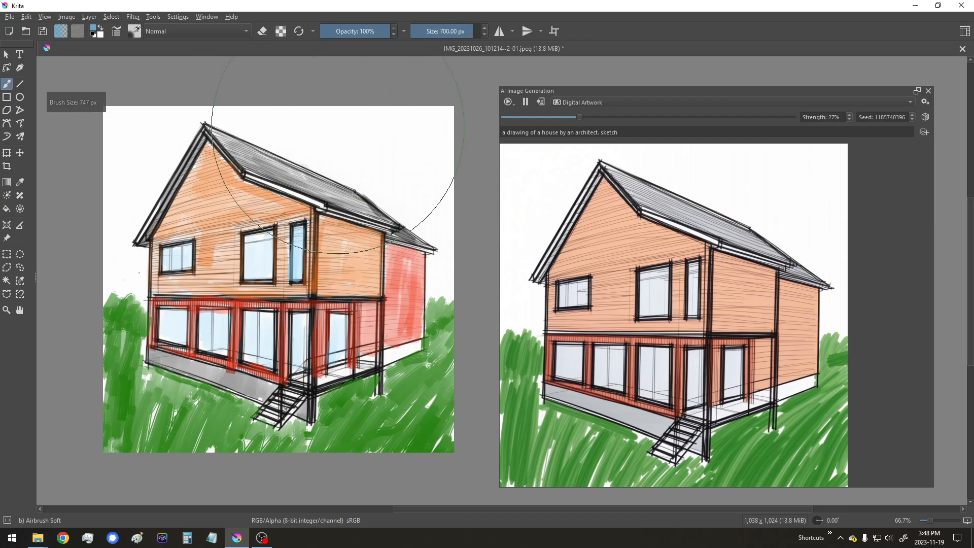
{"action": "key", "text": "bracketleft"}
{"action": "key", "text": "bracketleft"}
{"action": "key", "text": "bracketleft"}
{"action": "key", "text": "bracketleft"}
{"action": "key", "text": "bracketleft"}
{"action": "key", "text": "bracketleft"}
{"action": "key", "text": "bracketright"}
{"action": "key", "text": "bracketright"}
{"action": "key", "text": "bracketright"}
{"action": "key", "text": "bracketright"}
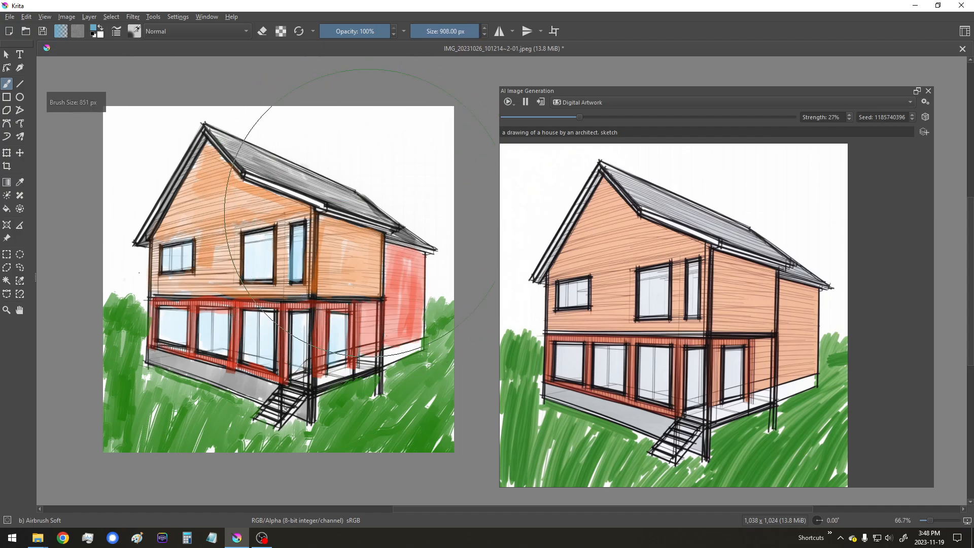
{"action": "key", "text": "bracketleft"}
{"action": "key", "text": "bracketleft"}
{"action": "key", "text": "bracketleft"}
{"action": "key", "text": "bracketleft"}
{"action": "key", "text": "bracketleft"}
{"action": "key", "text": "bracketleft"}
{"action": "key", "text": "bracketleft"}
{"action": "key", "text": "bracketleft"}
{"action": "key", "text": "bracketleft"}
{"action": "key", "text": "bracketleft"}
{"action": "key", "text": "bracketleft"}
{"action": "key", "text": "bracketleft"}
{"action": "key", "text": "bracketleft"}
{"action": "key", "text": "bracketleft"}
{"action": "key", "text": "bracketleft"}
{"action": "key", "text": "bracketleft"}
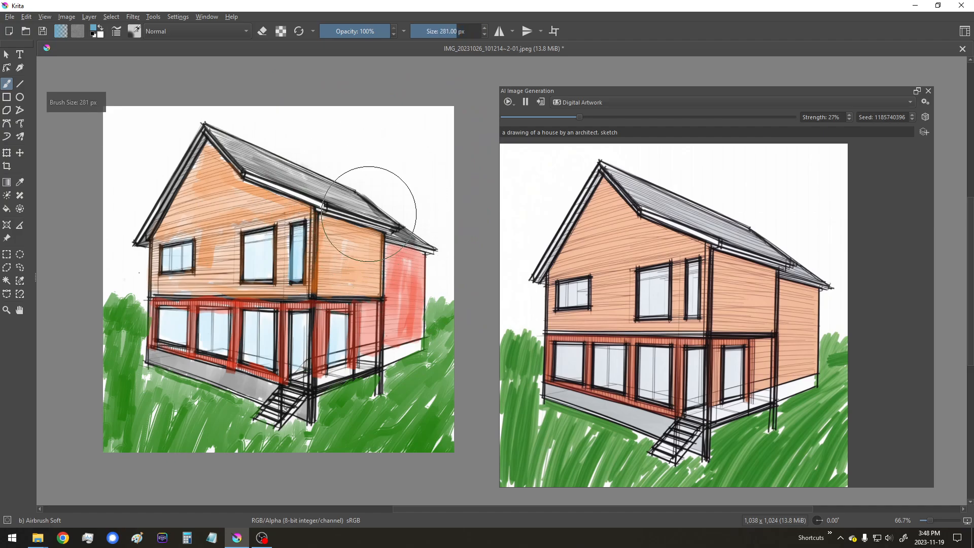
{"action": "mouse_move", "coordinate": [402, 127]}
{"action": "left_mouse_down"}
{"action": "mouse_move", "coordinate": [437, 140]}
{"action": "mouse_move", "coordinate": [451, 174]}
{"action": "mouse_move", "coordinate": [446, 282]}
{"action": "mouse_move", "coordinate": [458, 210]}
{"action": "mouse_move", "coordinate": [332, 134]}
{"action": "mouse_move", "coordinate": [314, 123]}
{"action": "mouse_move", "coordinate": [319, 114]}
{"action": "mouse_move", "coordinate": [266, 106]}
{"action": "mouse_move", "coordinate": [332, 139]}
{"action": "mouse_move", "coordinate": [178, 96]}
{"action": "mouse_move", "coordinate": [136, 128]}
{"action": "mouse_move", "coordinate": [164, 121]}
{"action": "mouse_move", "coordinate": [127, 207]}
{"action": "mouse_move", "coordinate": [124, 276]}
{"action": "left_mouse_up"}
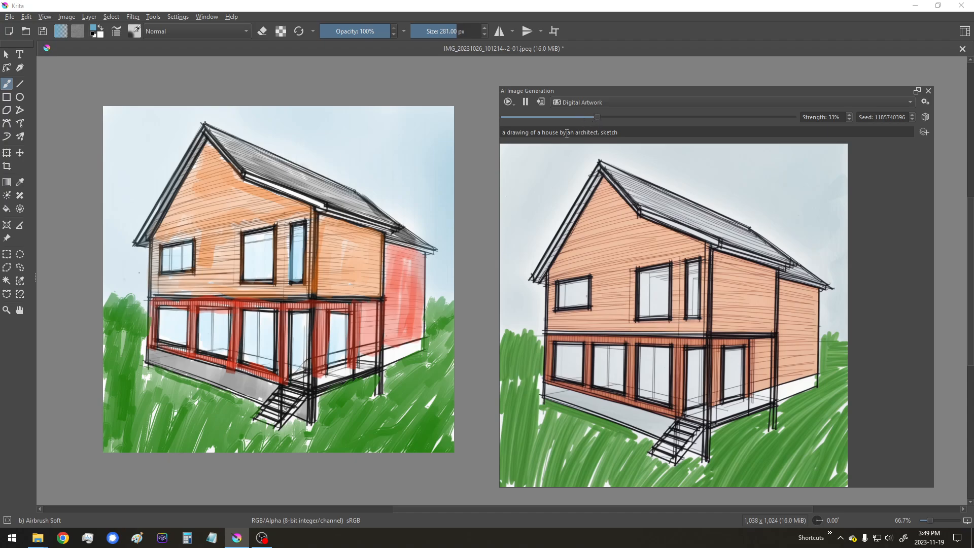
Step: Switch to the Marker Dry brush with a lighter green and set its size to 28 px
{"action": "right_click", "coordinate": [321, 180]}
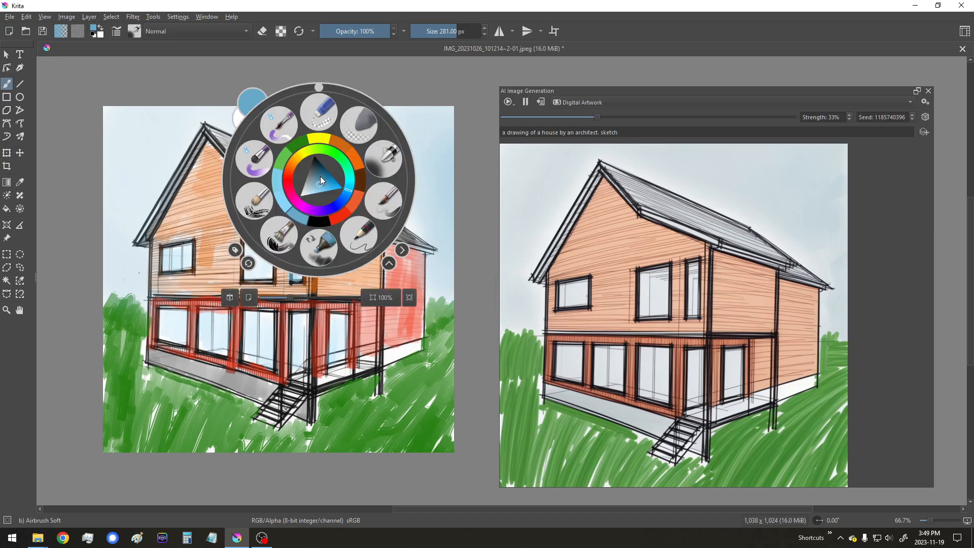
{"action": "left_click", "coordinate": [318, 246]}
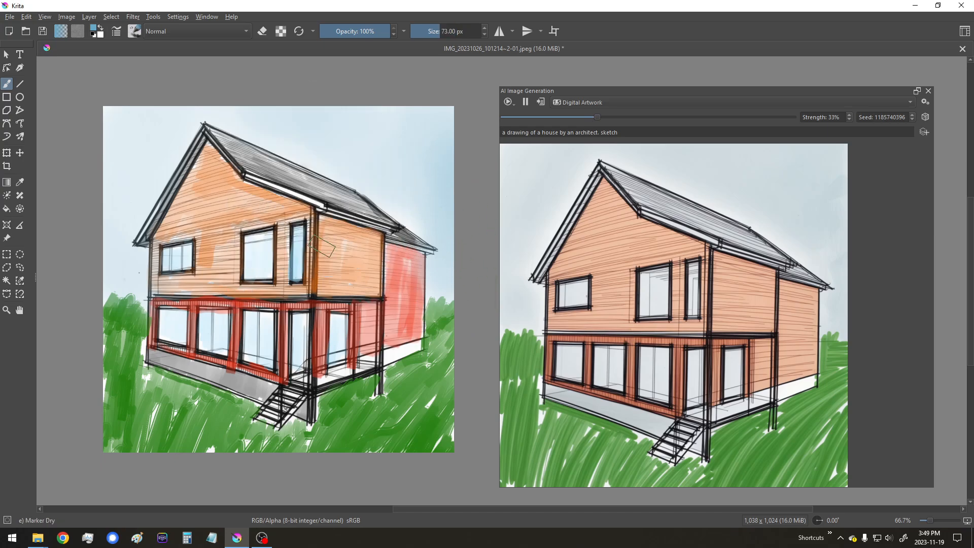
{"action": "right_click", "coordinate": [321, 213]}
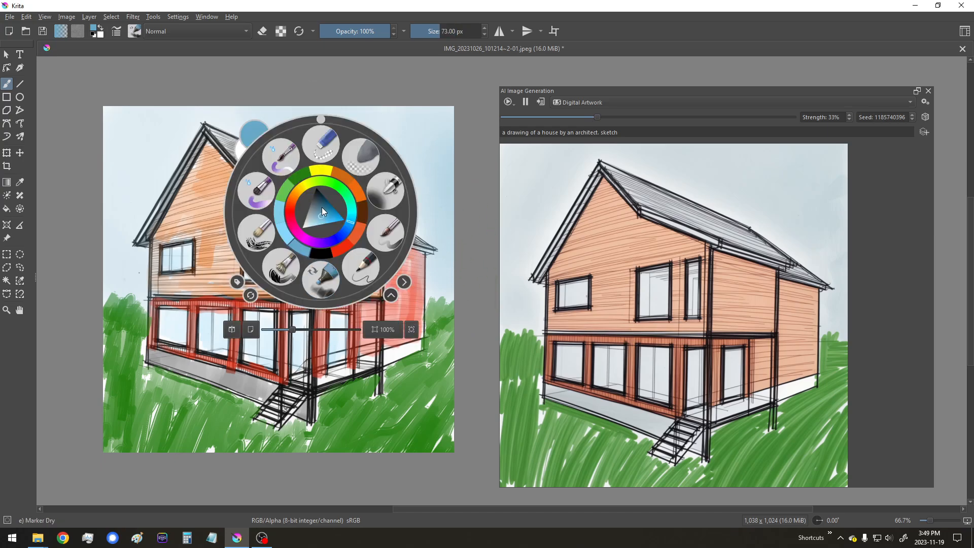
{"action": "left_click", "coordinate": [291, 188]}
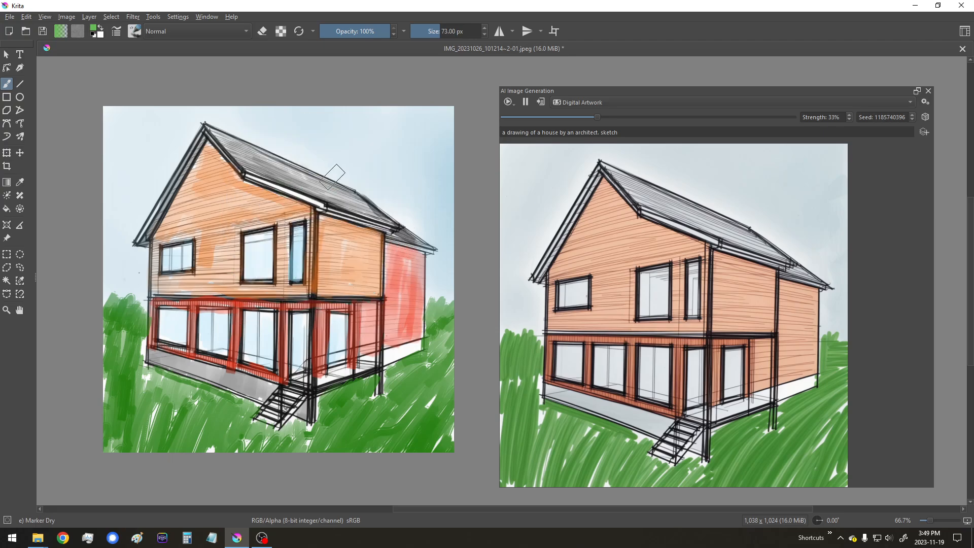
{"action": "key", "text": "bracketleft"}
{"action": "key", "text": "bracketleft"}
{"action": "key", "text": "bracketleft"}
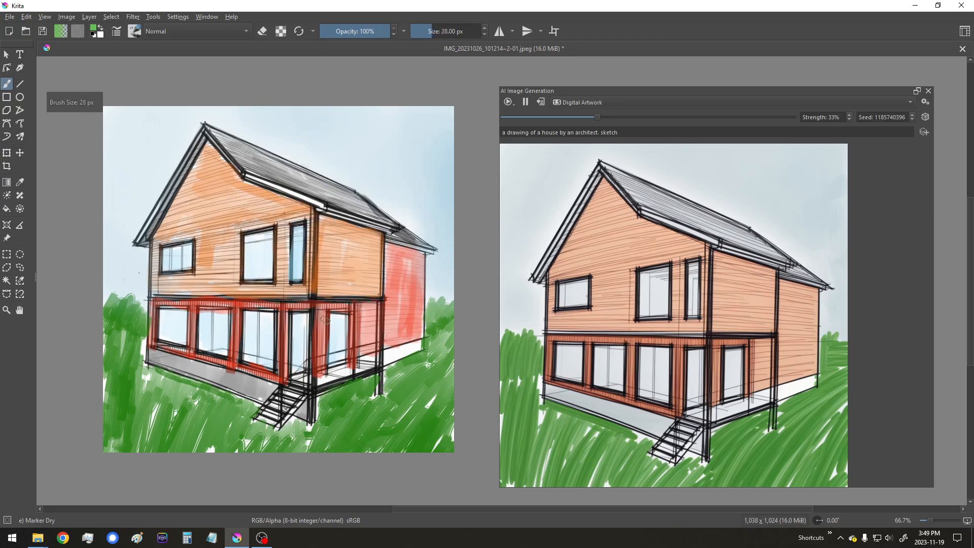
Step: Turn the canvas view and restore its rotation to 0°
{"action": "key", "text": "4"}
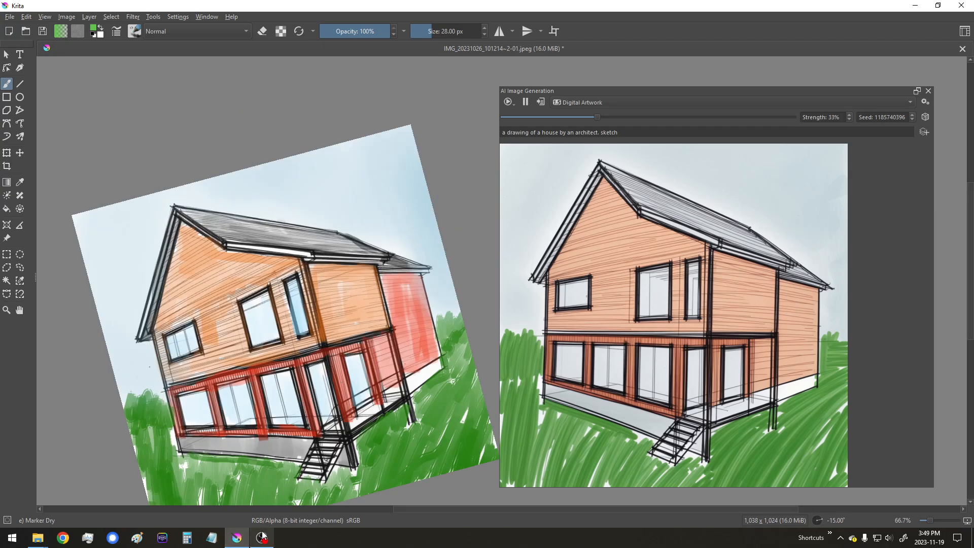
{"action": "left_click", "coordinate": [856, 518]}
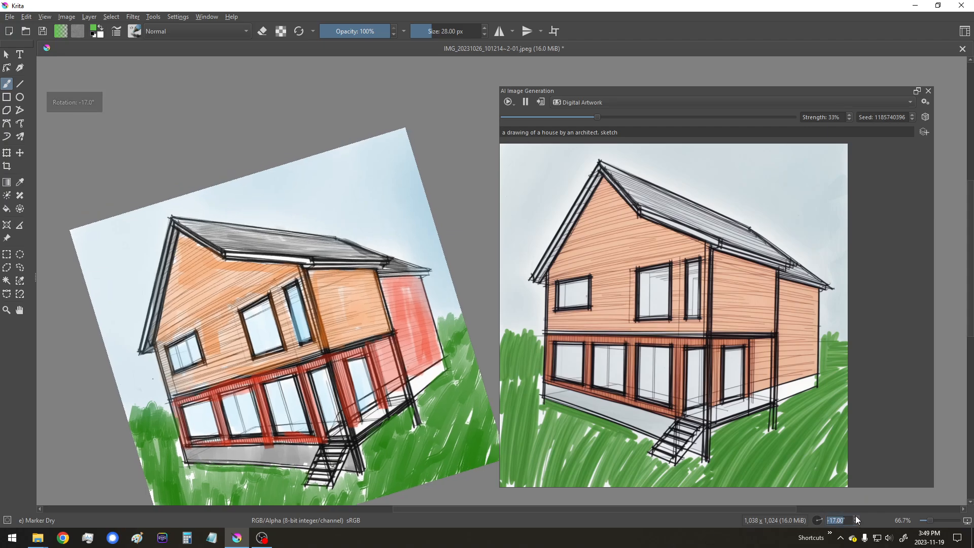
{"action": "left_click", "coordinate": [856, 518]}
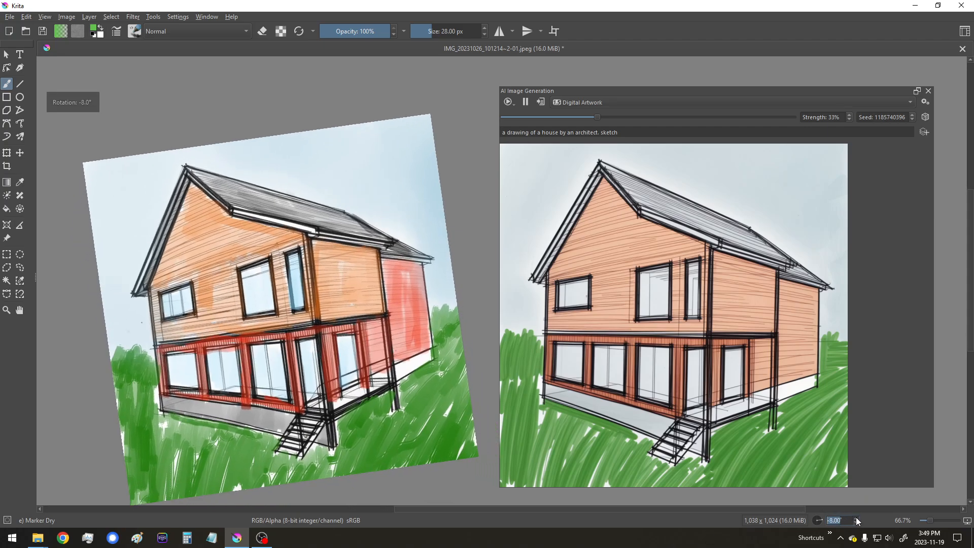
{"action": "left_click", "coordinate": [856, 518]}
{"action": "left_click", "coordinate": [856, 518]}
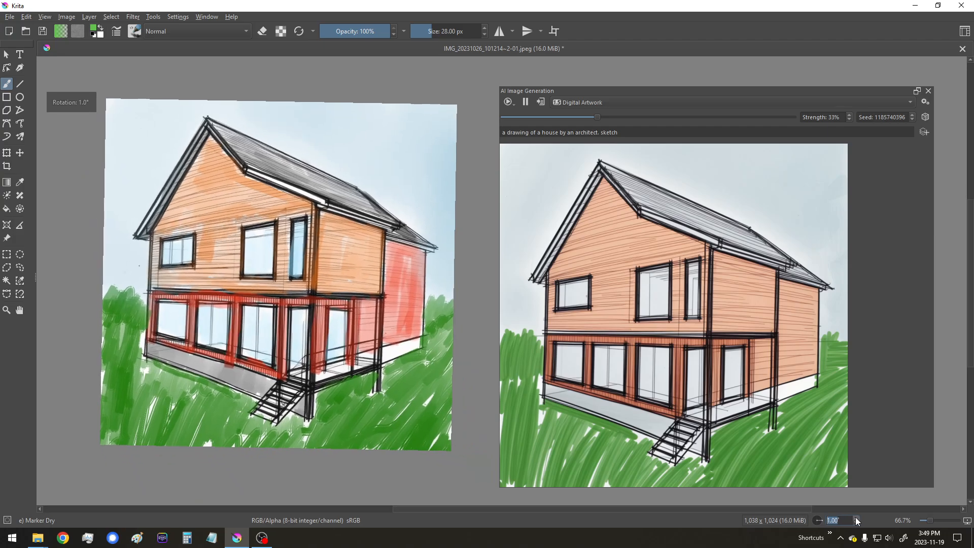
{"action": "right_click", "coordinate": [847, 520]}
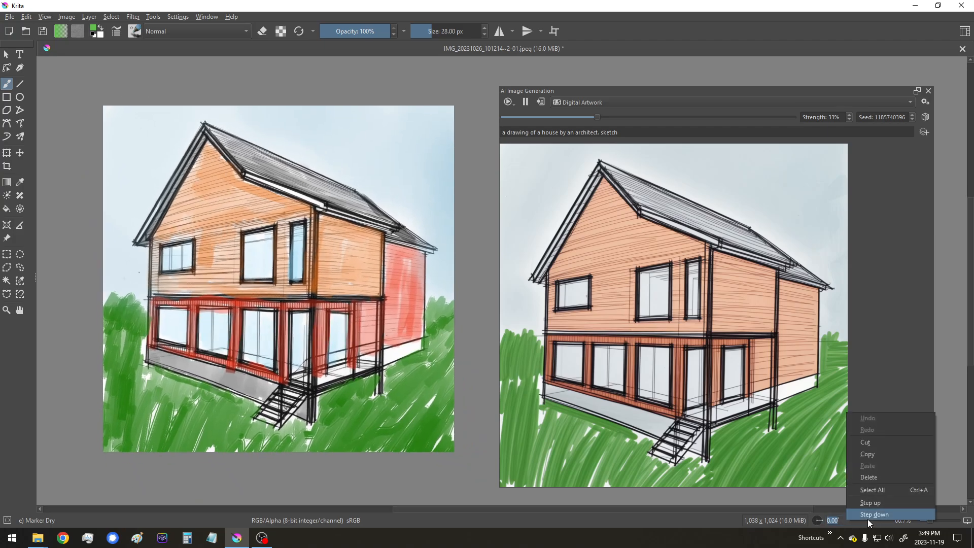
{"action": "left_click", "coordinate": [817, 521]}
{"action": "left_click", "coordinate": [818, 521]}
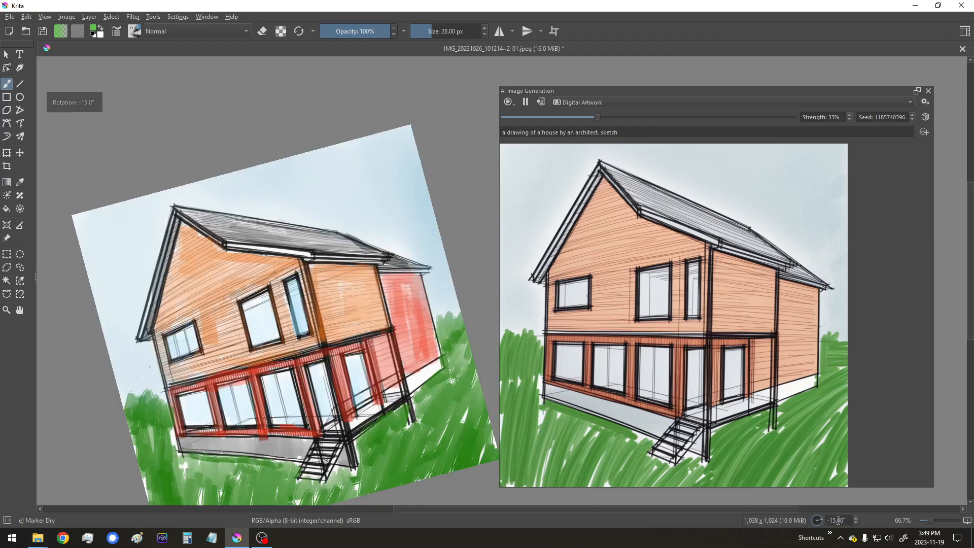
{"action": "type", "text": "0"}
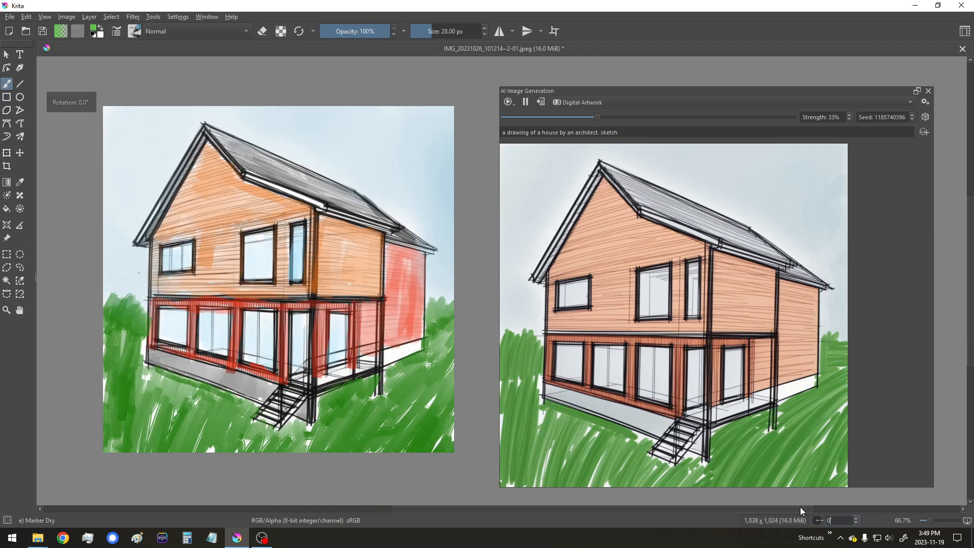
{"action": "key", "text": "Return"}
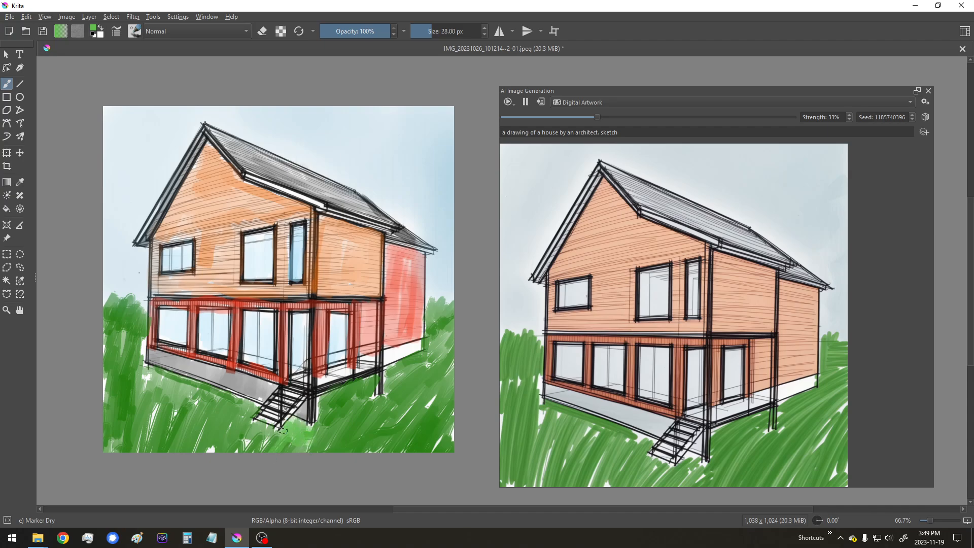
Step: Change the painting colour to bright yellow and switch to the Eraser Soft brush
{"action": "right_click", "coordinate": [408, 163]}
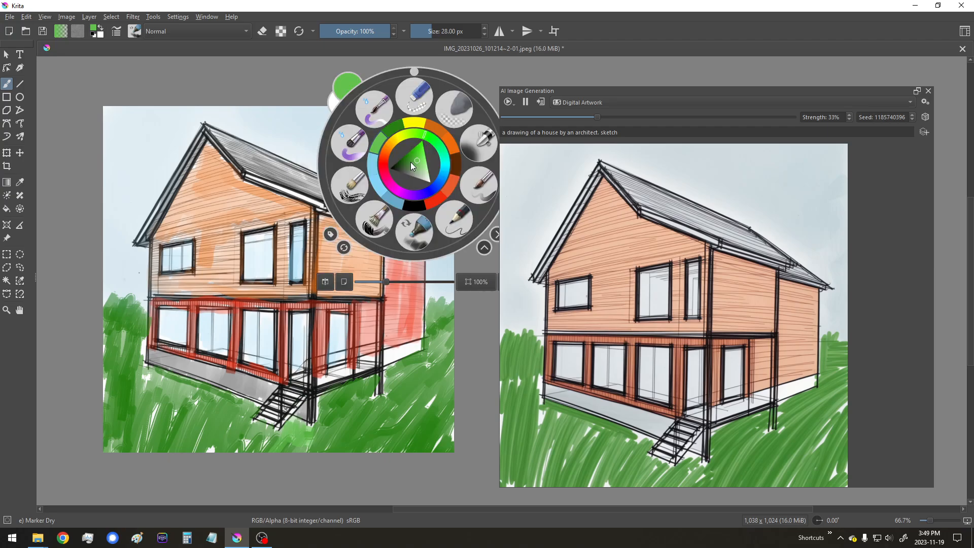
{"action": "left_click", "coordinate": [413, 131]}
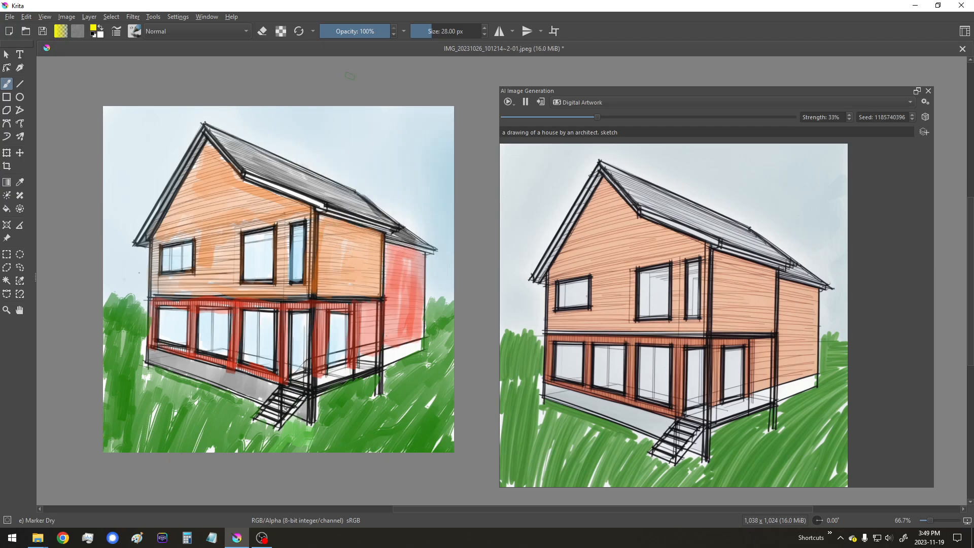
{"action": "right_click", "coordinate": [395, 163]}
{"action": "left_click", "coordinate": [436, 108]}
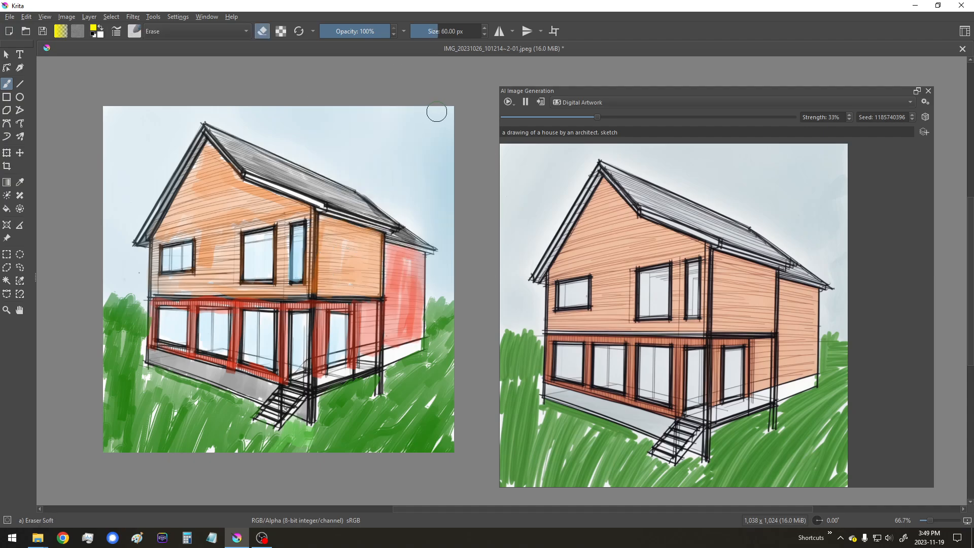
{"action": "right_click", "coordinate": [437, 163]}
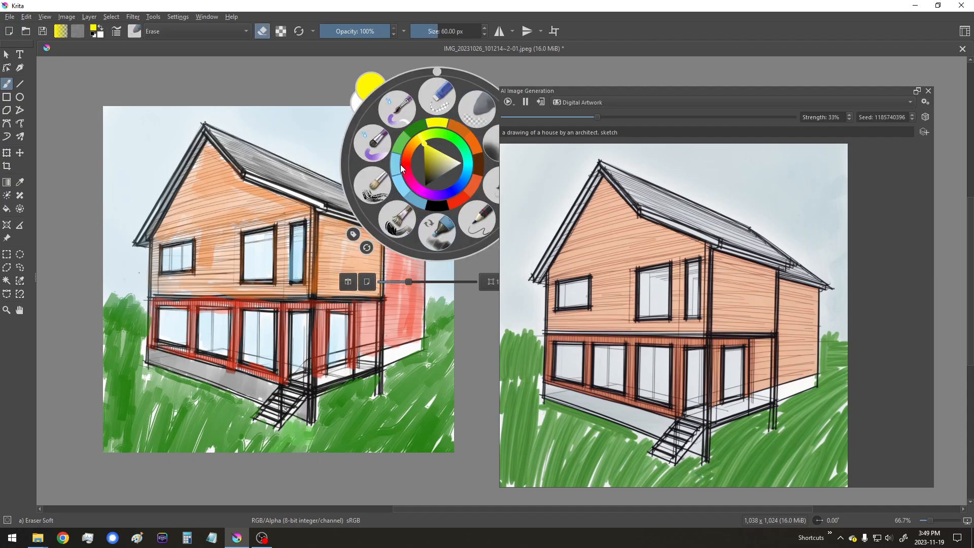
{"action": "left_click", "coordinate": [497, 143]}
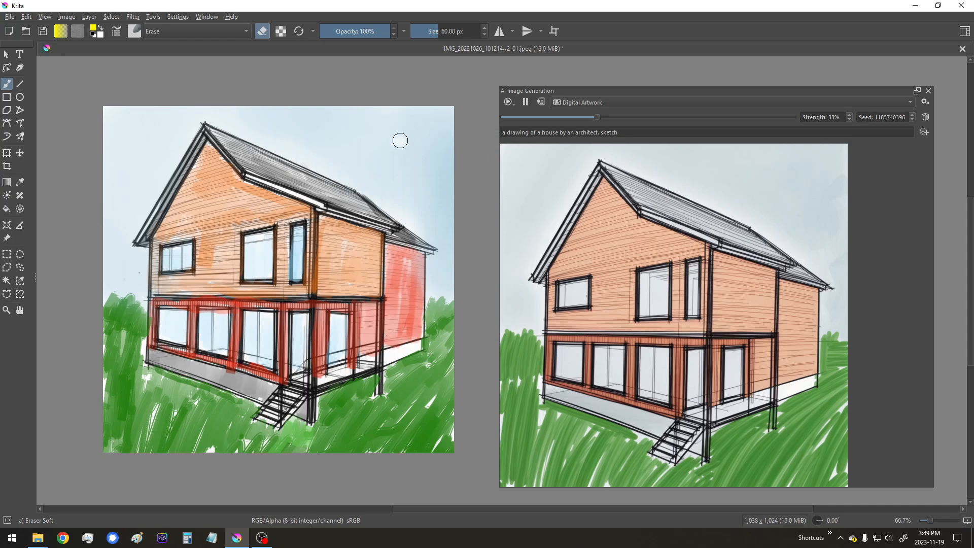
Step: Erase a round white sun spot in the sky above the roof's lower end with the 60 px soft eraser
{"action": "left_click_drag", "start_coordinate": [400, 141], "coordinate": [403, 144]}
{"action": "right_click", "coordinate": [400, 163]}
{"action": "left_click_drag", "start_coordinate": [394, 151], "coordinate": [385, 145]}
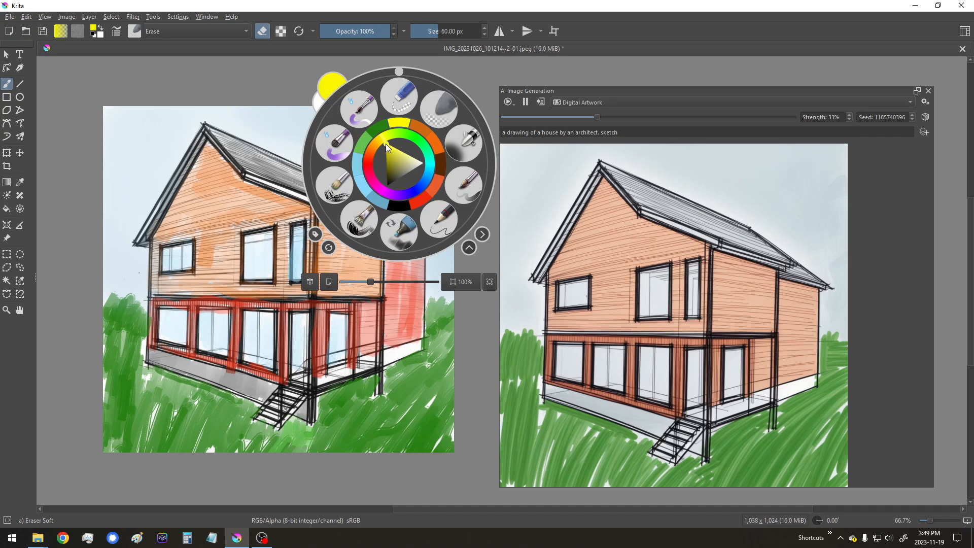
{"action": "right_click", "coordinate": [385, 144]}
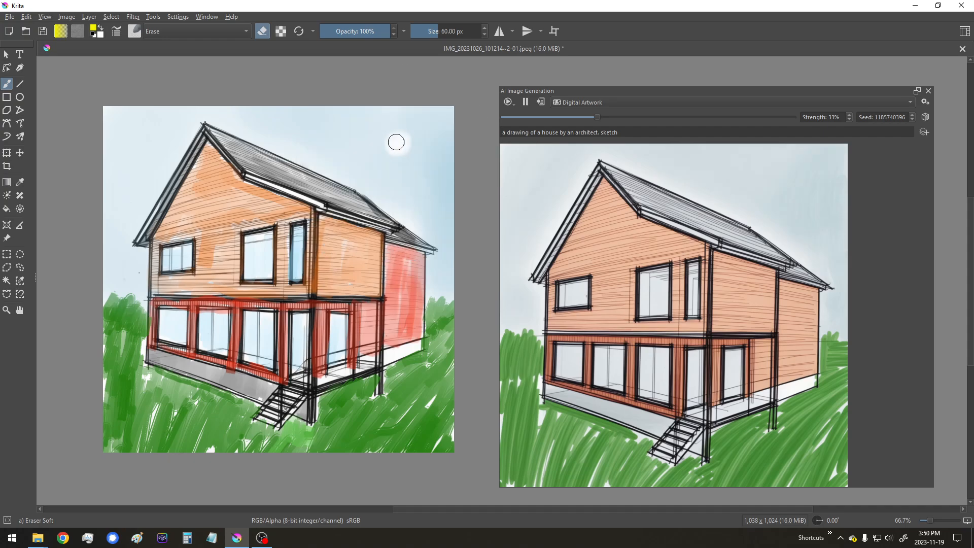
{"action": "left_click_drag", "start_coordinate": [401, 142], "coordinate": [394, 147]}
{"action": "mouse_move", "coordinate": [398, 146]}
{"action": "left_mouse_down"}
{"action": "mouse_move", "coordinate": [401, 135]}
{"action": "mouse_move", "coordinate": [406, 153]}
{"action": "left_mouse_up"}
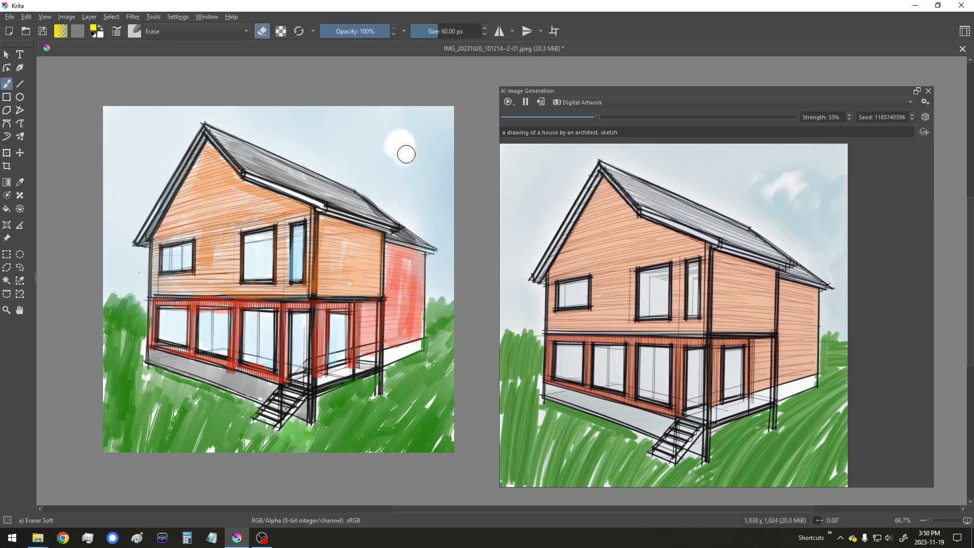
Step: Switch to the Airbrush Soft brush, try a yellow sun glow at 281 px, and undo it together with the erased spot
{"action": "right_click", "coordinate": [381, 167]}
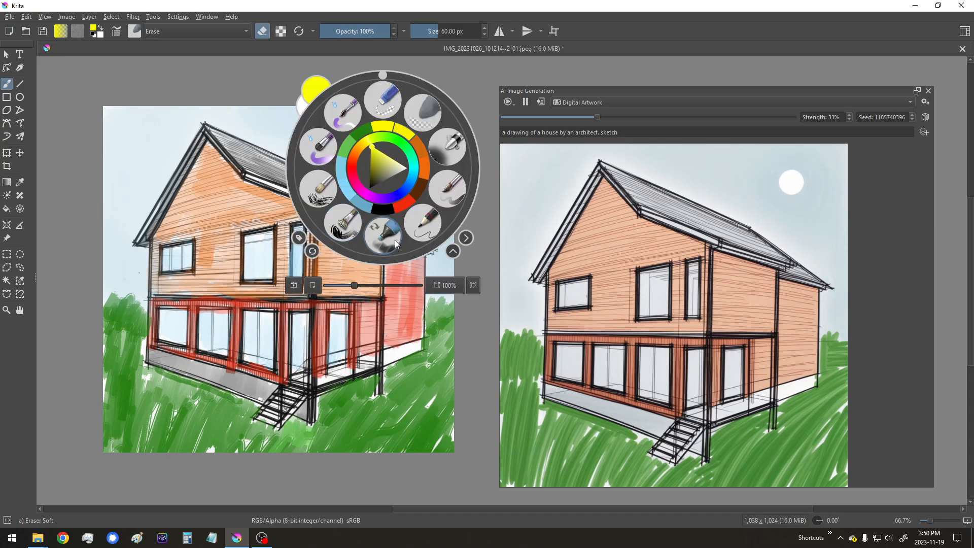
{"action": "left_click", "coordinate": [452, 156]}
{"action": "mouse_move", "coordinate": [408, 162]}
{"action": "left_mouse_down"}
{"action": "mouse_move", "coordinate": [396, 148]}
{"action": "mouse_move", "coordinate": [408, 143]}
{"action": "left_mouse_up"}
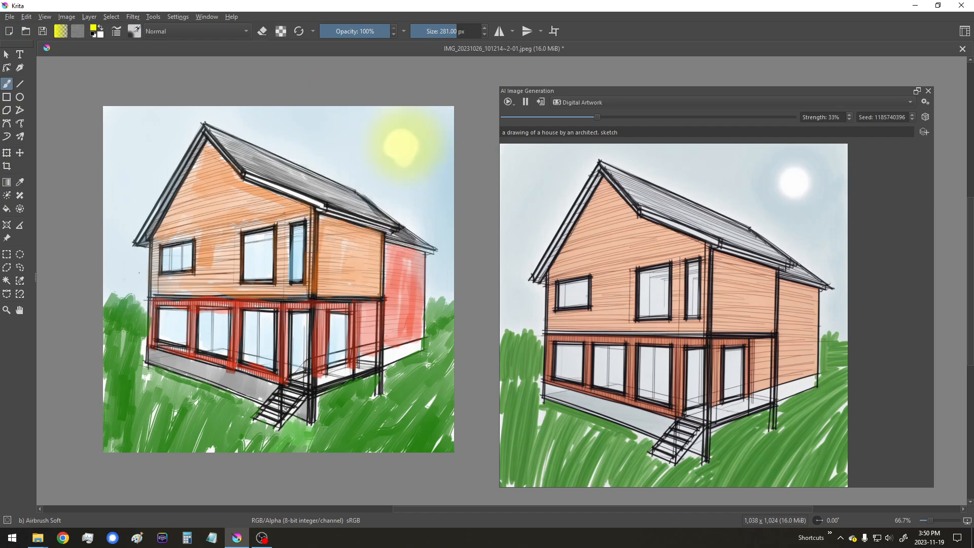
{"action": "right_click", "coordinate": [404, 163]}
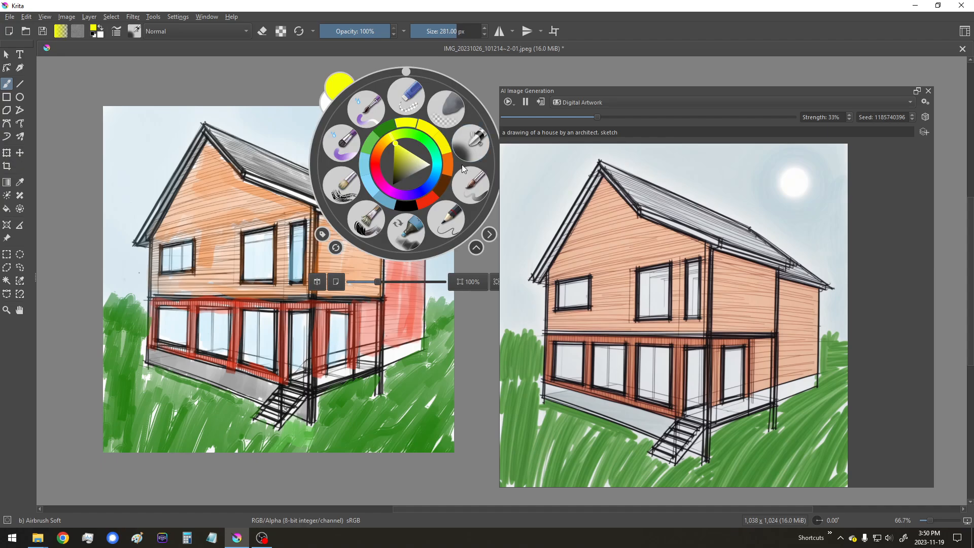
{"action": "right_click", "coordinate": [406, 166]}
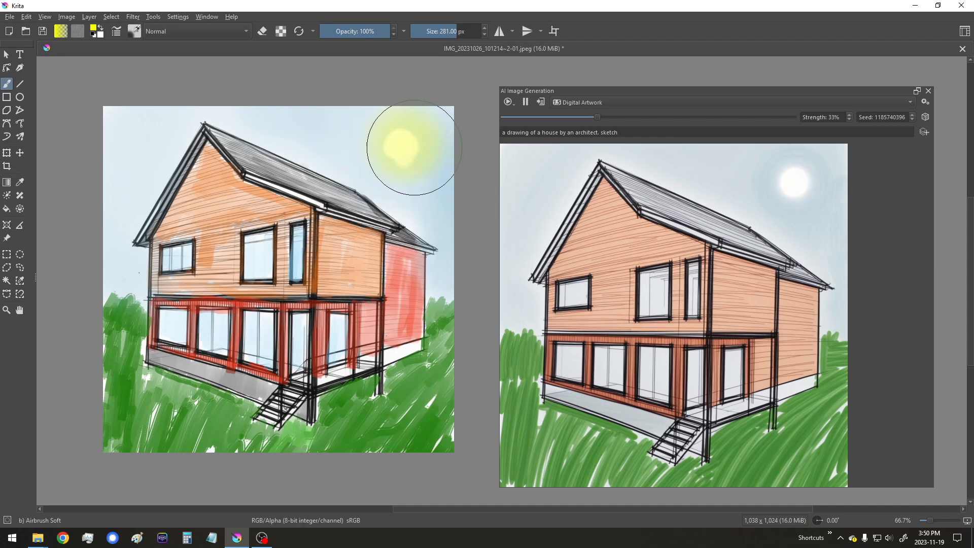
{"action": "key", "text": "ctrl+z"}
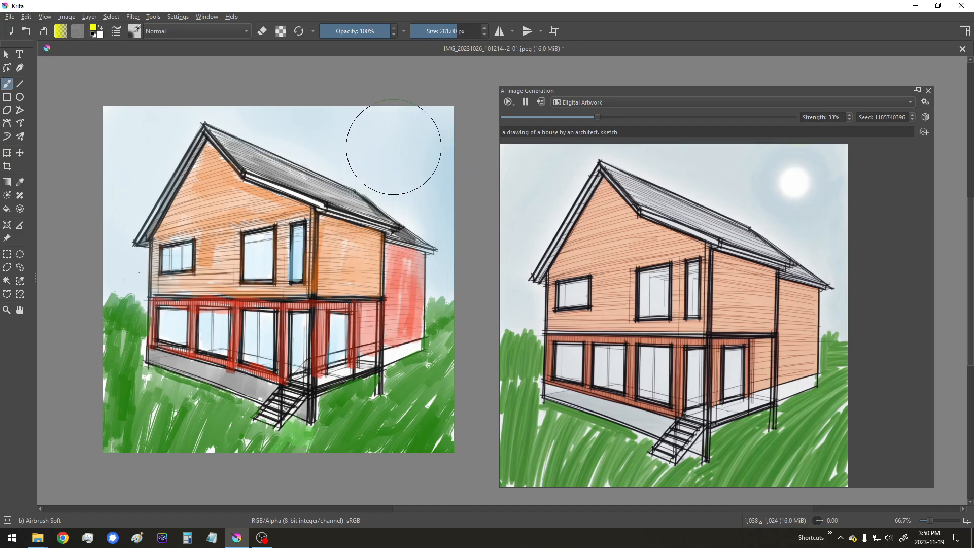
Step: Reduce the airbrush size to 135 px and paint a solid yellow sun in the sky beside the roof
{"action": "right_click", "coordinate": [341, 163]}
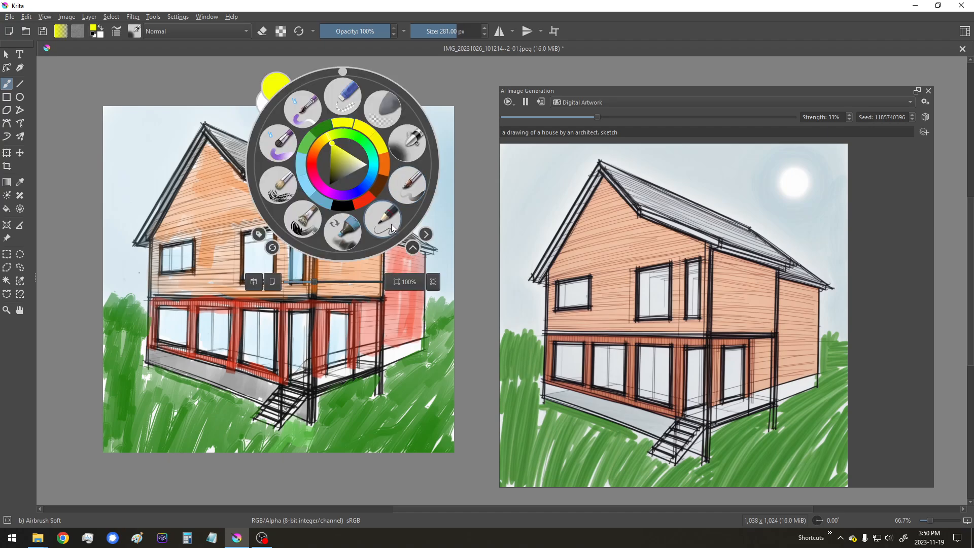
{"action": "right_click", "coordinate": [380, 218]}
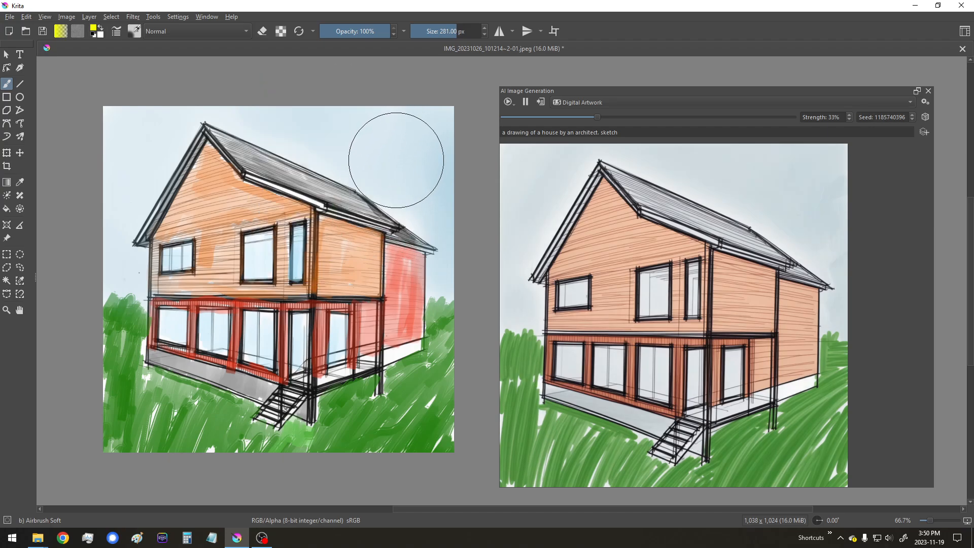
{"action": "key", "text": "bracketleft"}
{"action": "key", "text": "bracketleft"}
{"action": "key", "text": "bracketleft"}
{"action": "key", "text": "bracketleft"}
{"action": "key", "text": "bracketleft"}
{"action": "key", "text": "bracketleft"}
{"action": "key", "text": "bracketleft"}
{"action": "key", "text": "bracketleft"}
{"action": "key", "text": "bracketleft"}
{"action": "key", "text": "bracketleft"}
{"action": "key", "text": "bracketleft"}
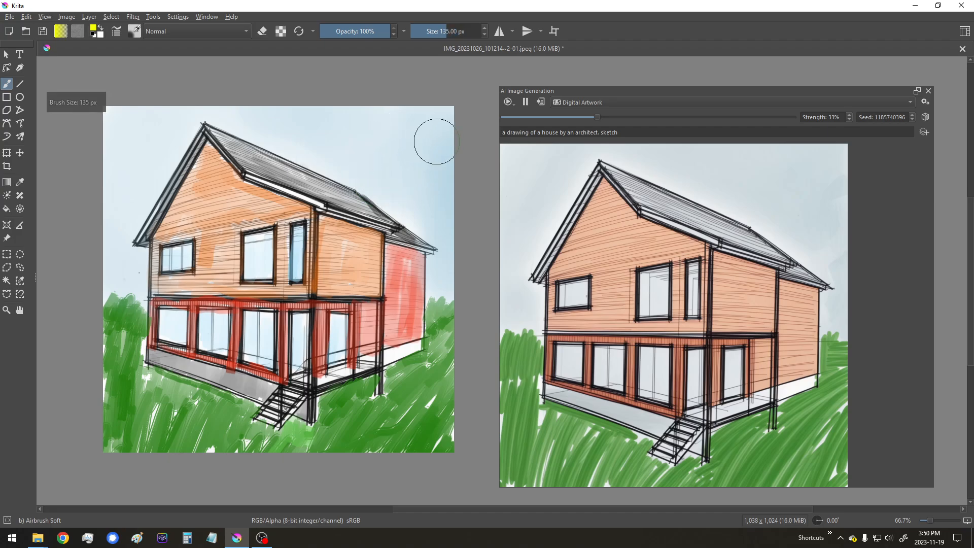
{"action": "left_click_drag", "start_coordinate": [410, 136], "coordinate": [408, 145]}
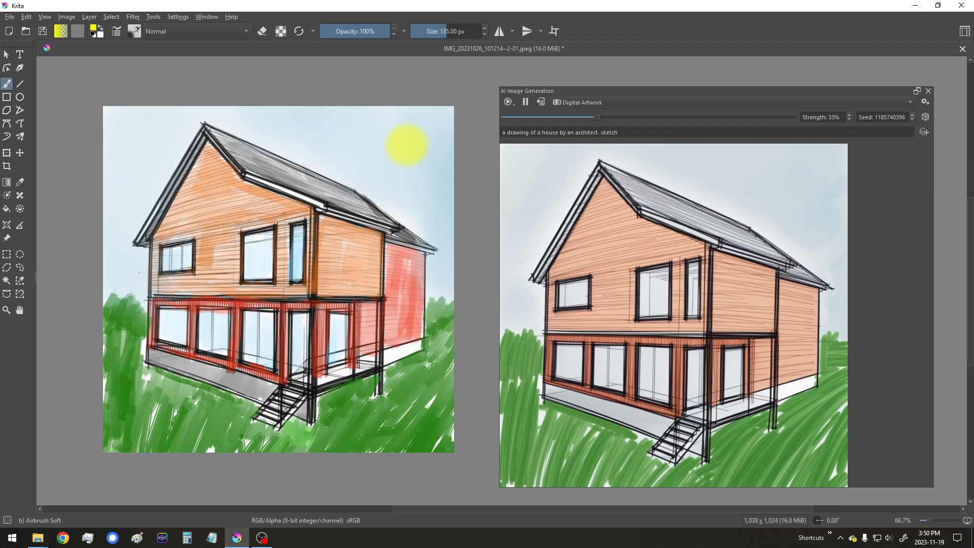
Step: Switch to the Marker Dry brush with a dark brown colour and paint the porch deck floor at 28 px
{"action": "right_click", "coordinate": [331, 143]}
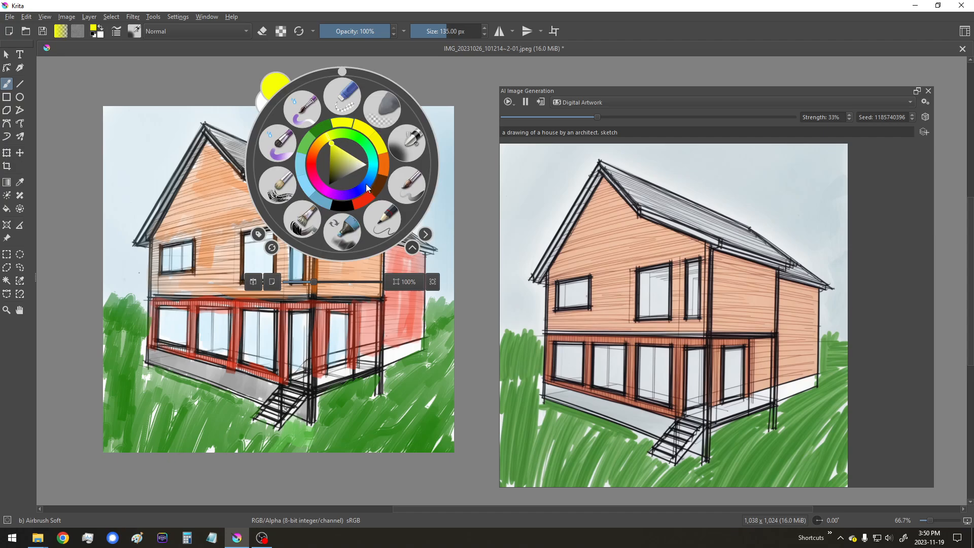
{"action": "left_click", "coordinate": [347, 206]}
{"action": "right_click", "coordinate": [327, 200]}
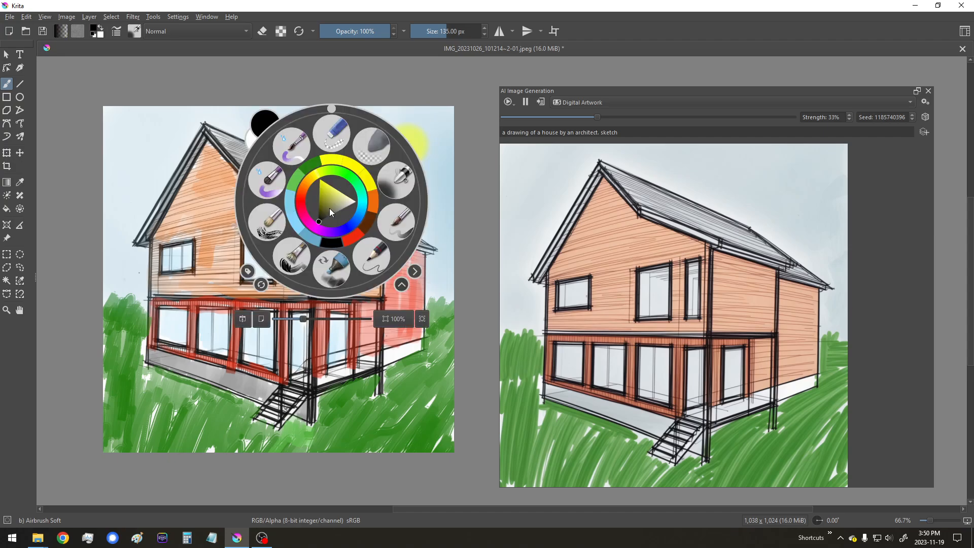
{"action": "left_click", "coordinate": [327, 267]}
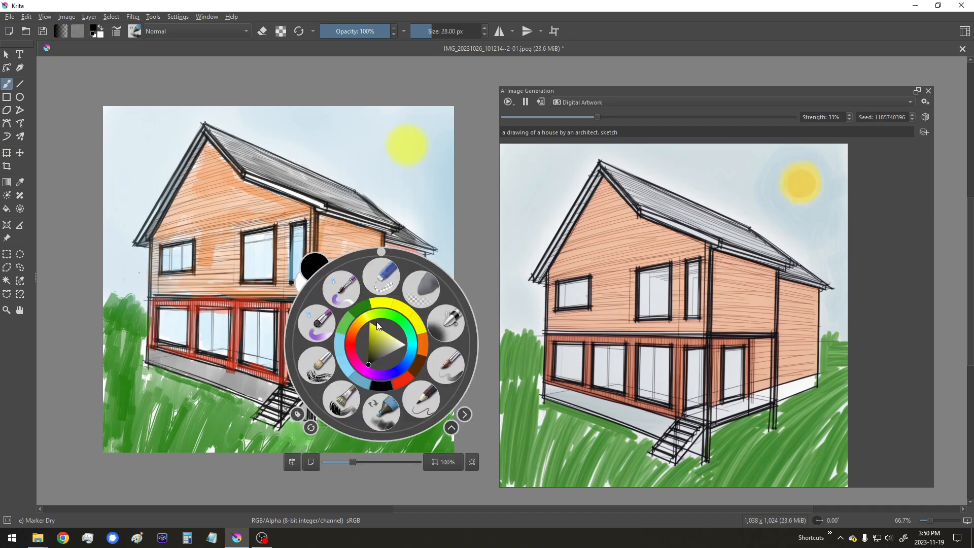
{"action": "right_click", "coordinate": [381, 346]}
{"action": "left_click", "coordinate": [416, 365]}
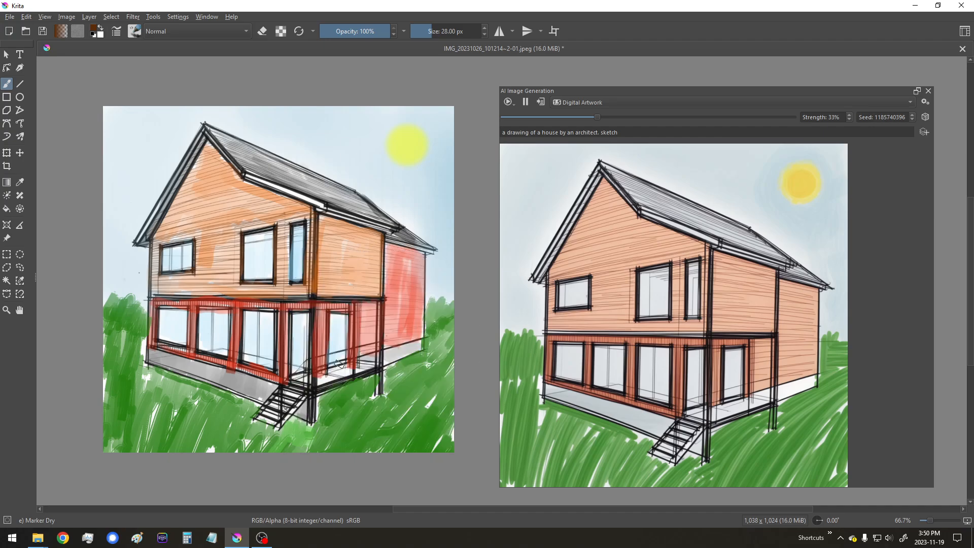
{"action": "mouse_move", "coordinate": [293, 383]}
{"action": "left_mouse_down"}
{"action": "mouse_move", "coordinate": [371, 366]}
{"action": "mouse_move", "coordinate": [335, 366]}
{"action": "mouse_move", "coordinate": [320, 381]}
{"action": "mouse_move", "coordinate": [304, 377]}
{"action": "mouse_move", "coordinate": [360, 366]}
{"action": "mouse_move", "coordinate": [314, 381]}
{"action": "mouse_move", "coordinate": [294, 373]}
{"action": "mouse_move", "coordinate": [374, 365]}
{"action": "left_mouse_up"}
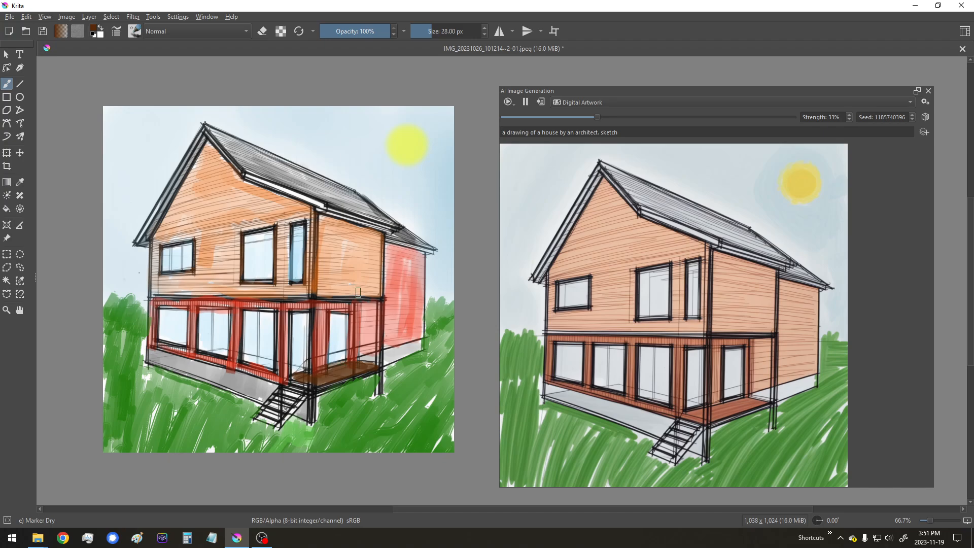
Step: Copy the generated image onto the canvas and regenerate it at 56% strength with a new random seed
{"action": "left_click", "coordinate": [541, 101]}
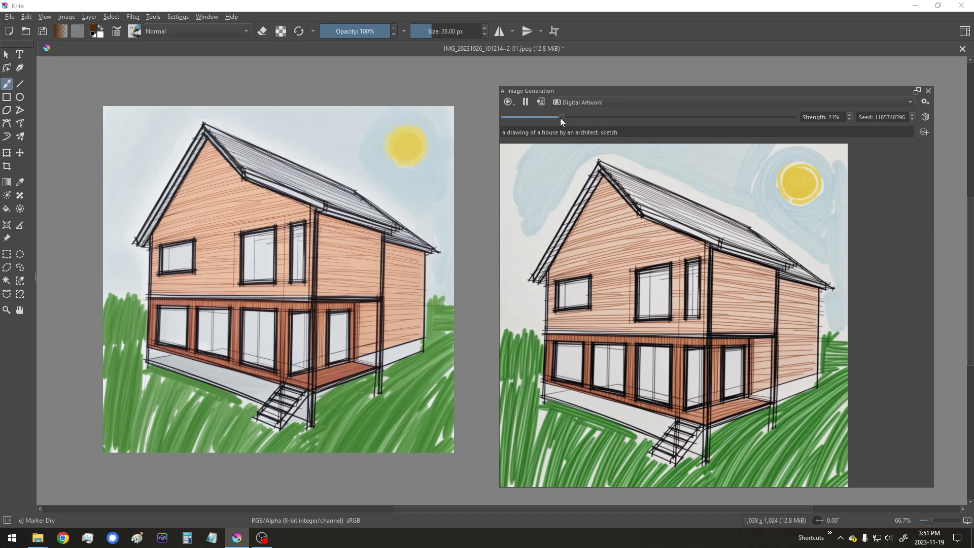
{"action": "left_click_drag", "start_coordinate": [560, 117], "coordinate": [668, 124]}
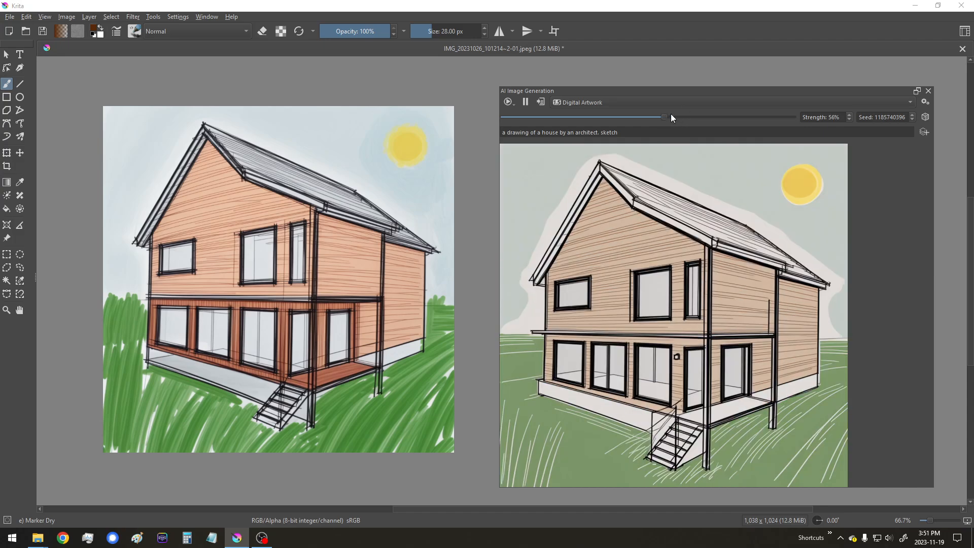
{"action": "left_click", "coordinate": [925, 117]}
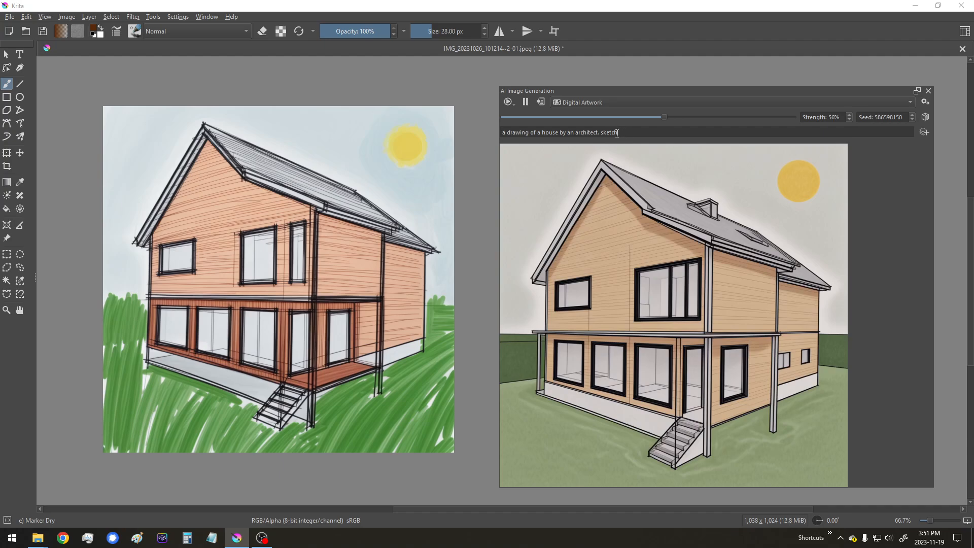
Step: Remove "sketch" from the prompt, set the strength to 52%, and copy the new generated image onto the canvas
{"action": "left_click_drag", "start_coordinate": [618, 133], "coordinate": [602, 134]}
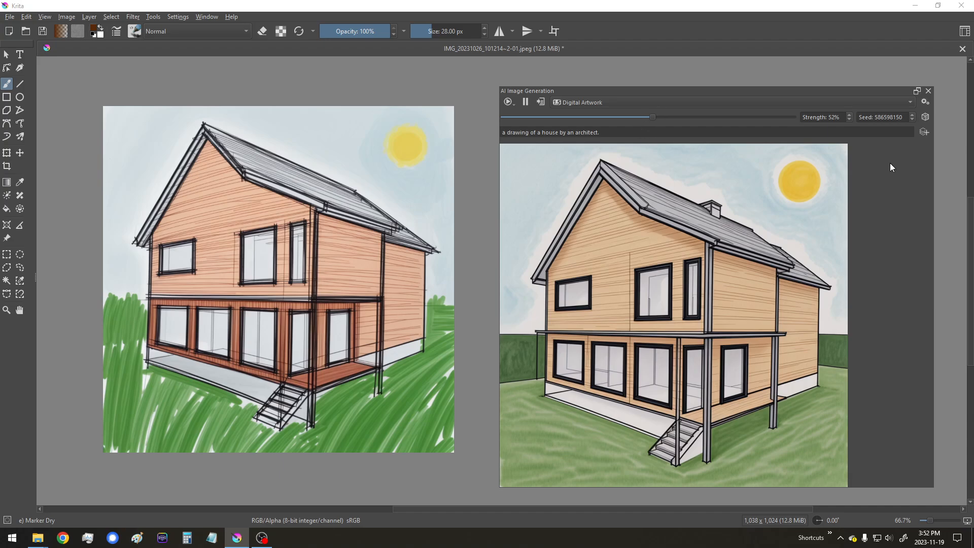
{"action": "left_click", "coordinate": [541, 101]}
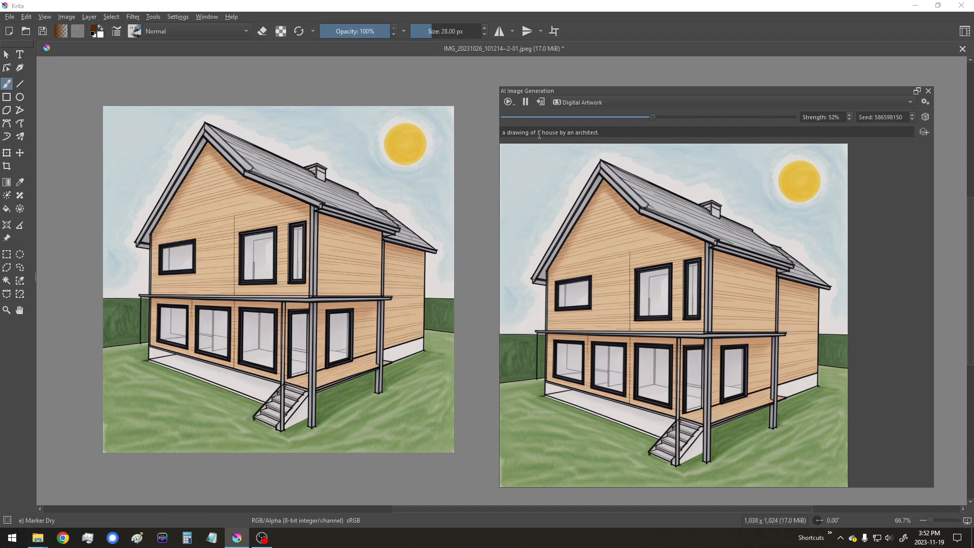
Step: Shorten the generation prompt to "a house" by removing the drawing and architect wording
{"action": "left_click_drag", "start_coordinate": [538, 132], "coordinate": [451, 131]}
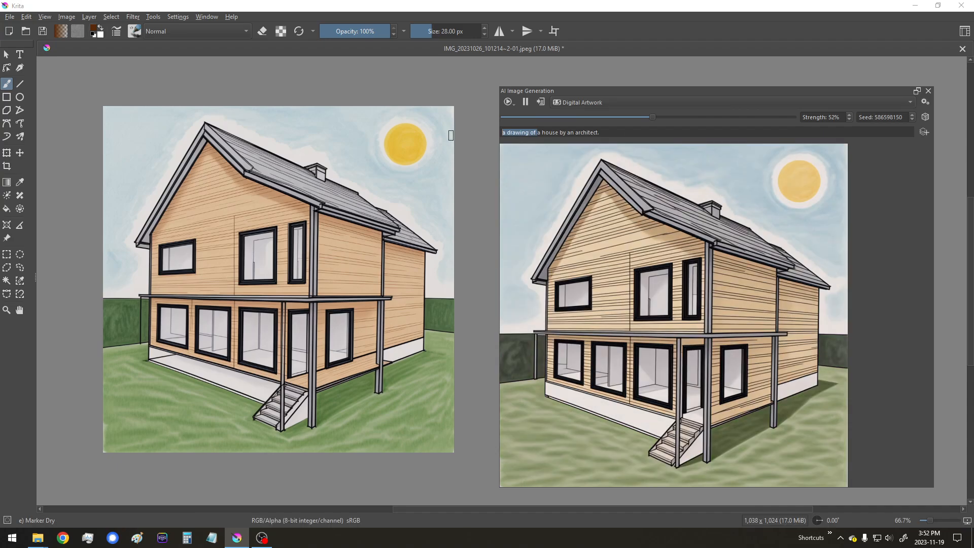
{"action": "key", "text": "BackSpace"}
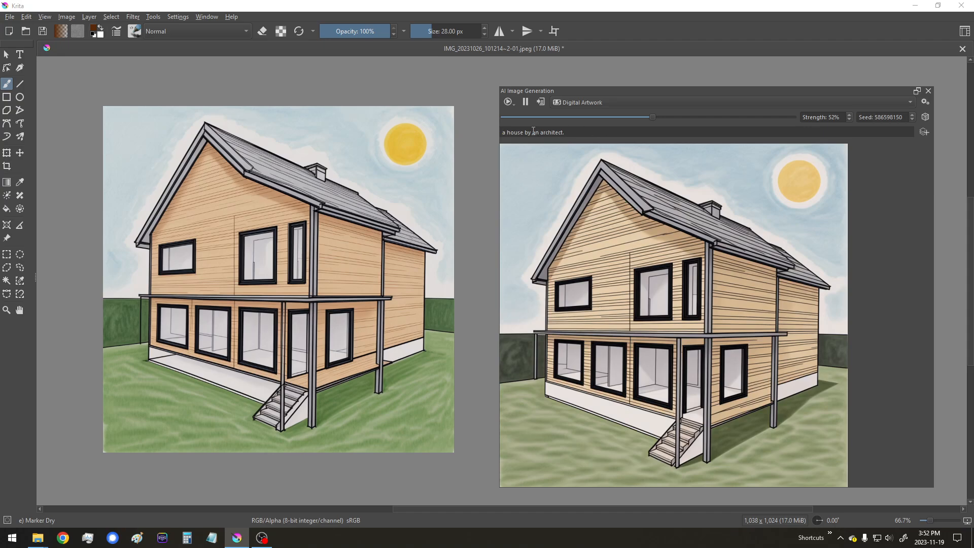
{"action": "left_click_drag", "start_coordinate": [523, 132], "coordinate": [671, 145]}
{"action": "key", "text": "BackSpace"}
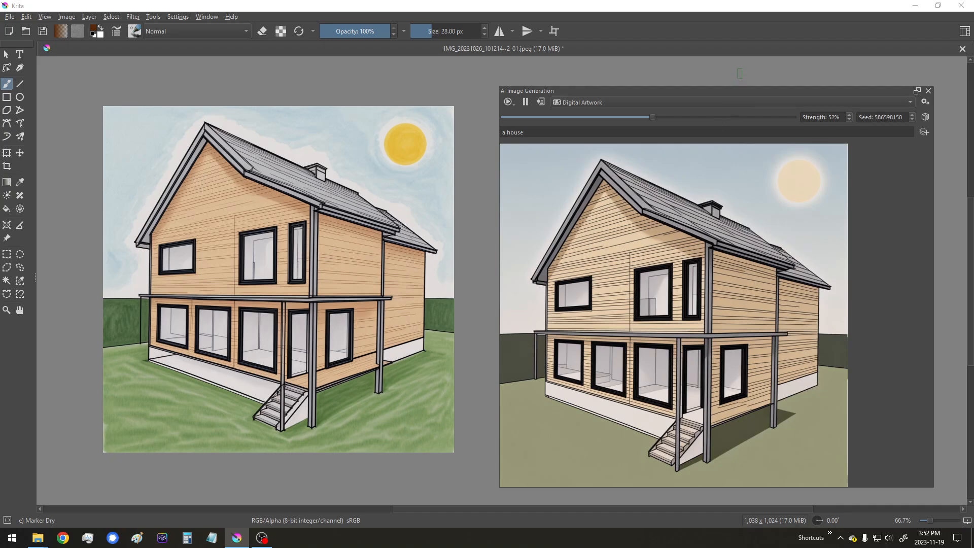
Step: Try lower generation strengths such as 29% and 32%, and settle on a strength of 41%
{"action": "left_click_drag", "start_coordinate": [651, 121], "coordinate": [636, 118]}
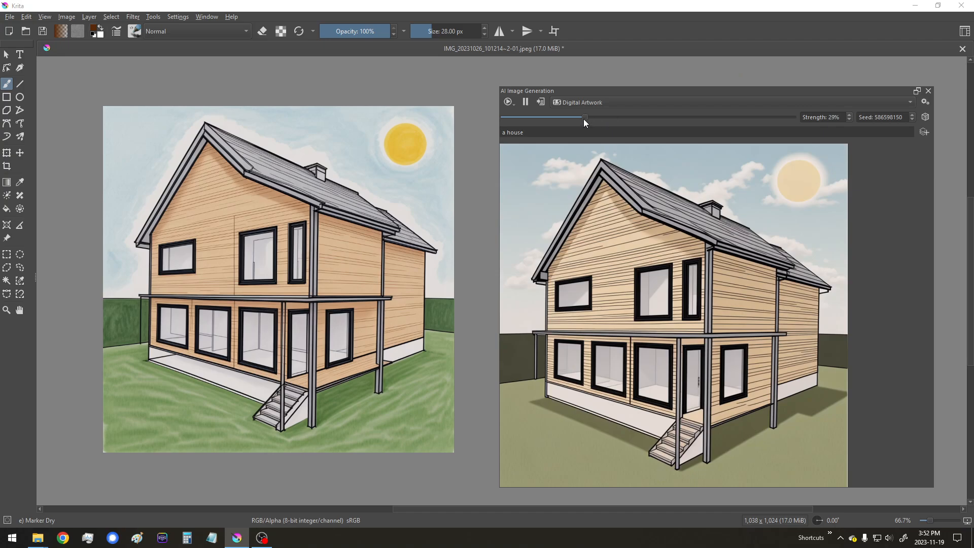
{"action": "left_click_drag", "start_coordinate": [613, 121], "coordinate": [616, 121]}
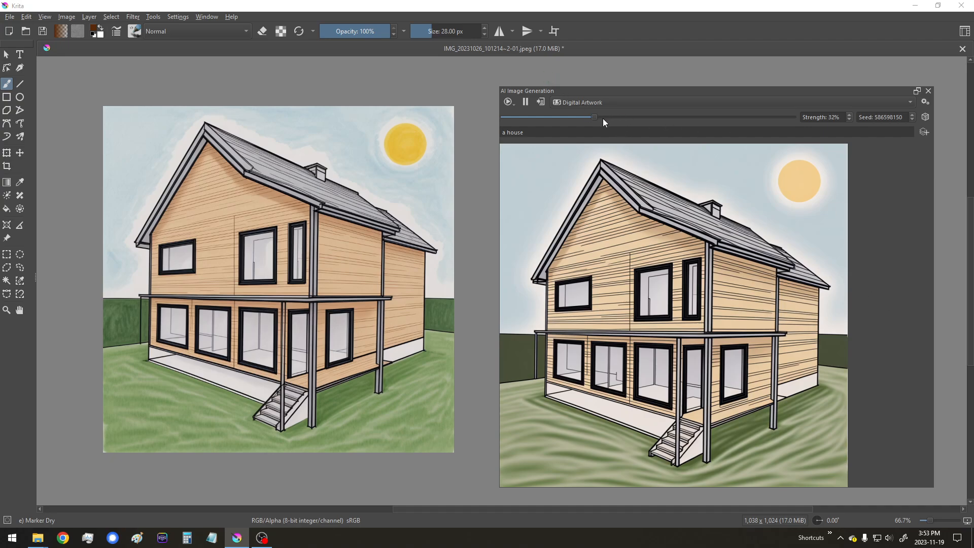
{"action": "scroll", "coordinate": [604, 121], "scroll_direction": "up", "scroll_amount": 3}
Step: Switch the generation style to Cinematic Photo and change the prompt to "a photo of a house"
{"action": "left_click", "coordinate": [573, 101]}
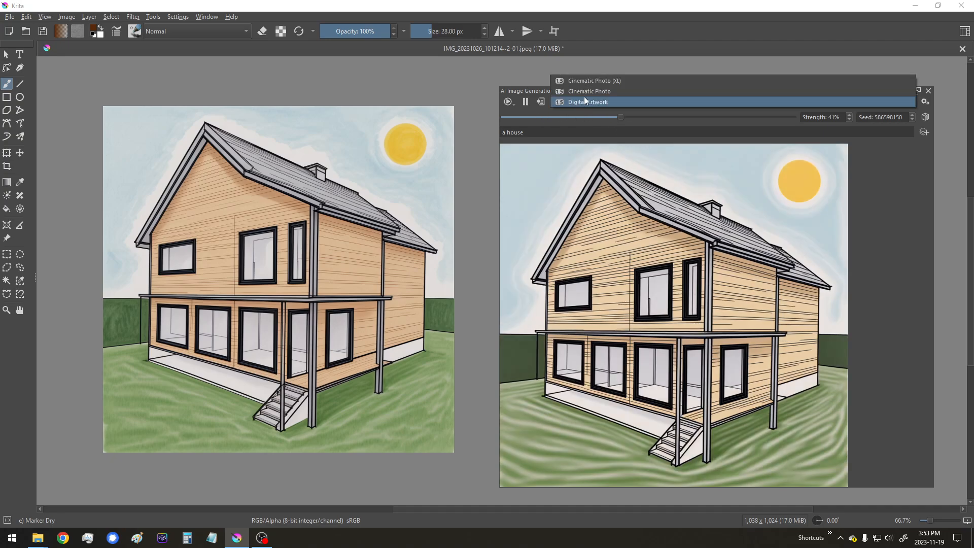
{"action": "left_click", "coordinate": [591, 93]}
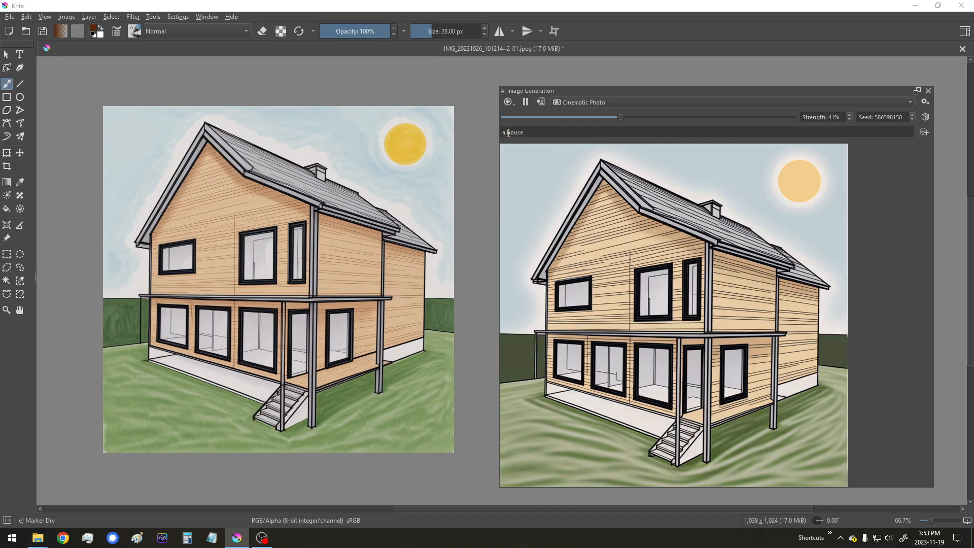
{"action": "type", "text": "photo"}
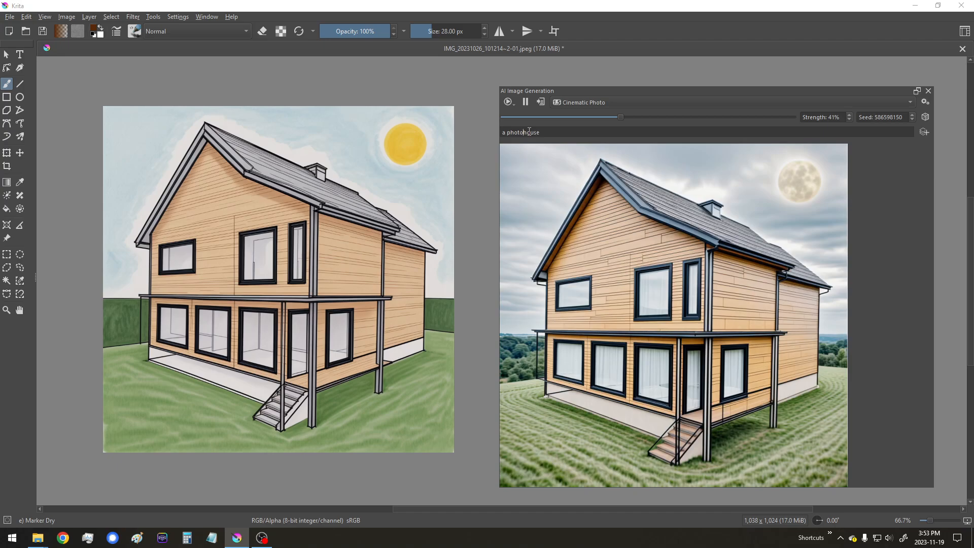
{"action": "type", "text": " of a"}
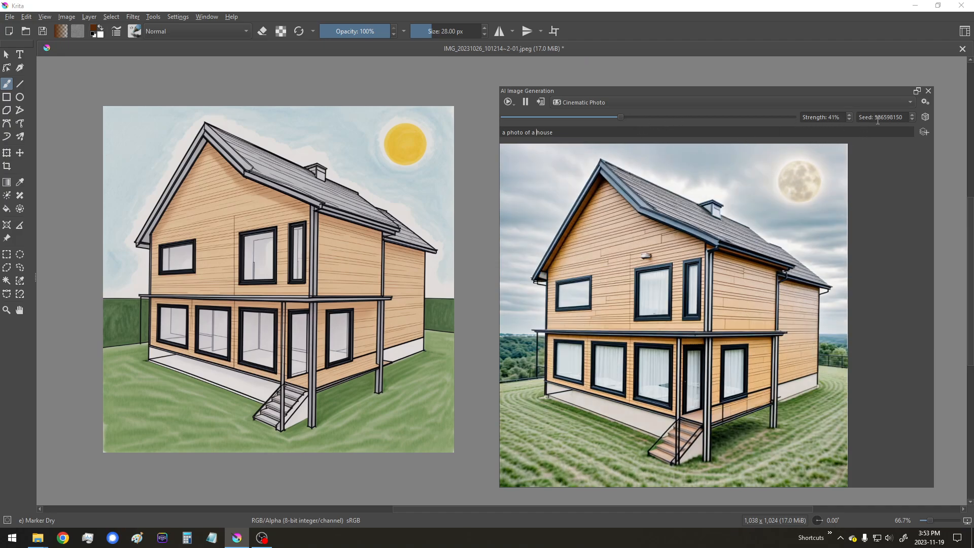
Step: Copy the generated photo onto the canvas, copy the regenerated version over it, and reduce the strength to 36%
{"action": "left_click", "coordinate": [543, 100]}
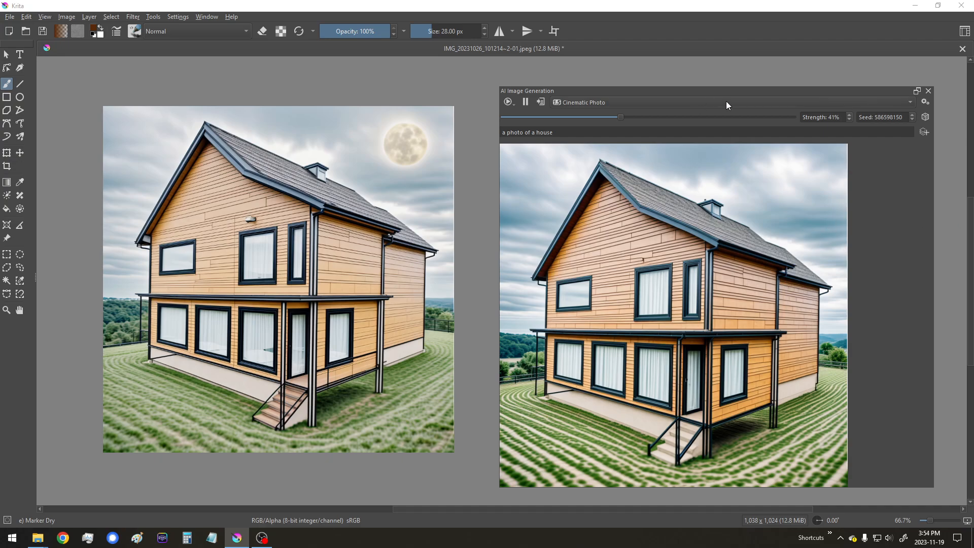
{"action": "left_click", "coordinate": [542, 100]}
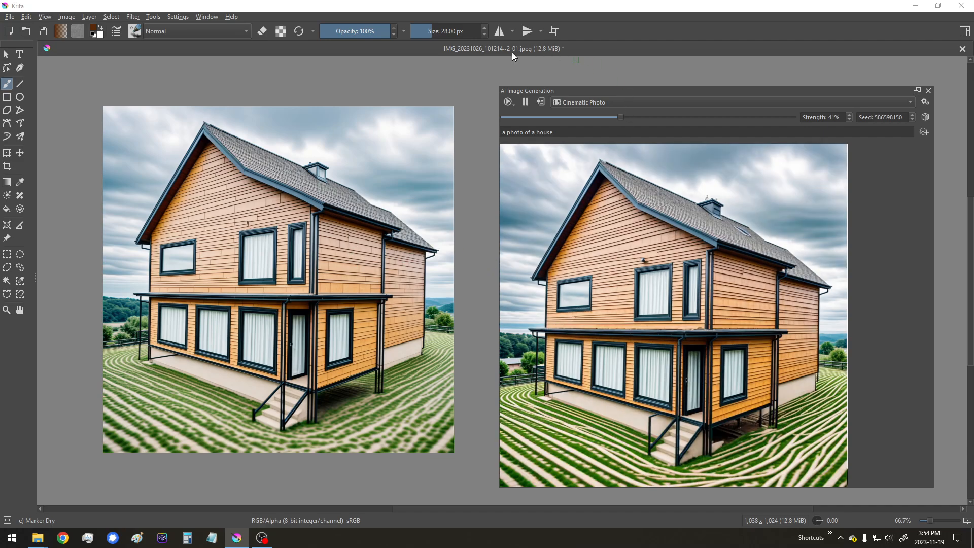
{"action": "left_click_drag", "start_coordinate": [617, 117], "coordinate": [601, 116]}
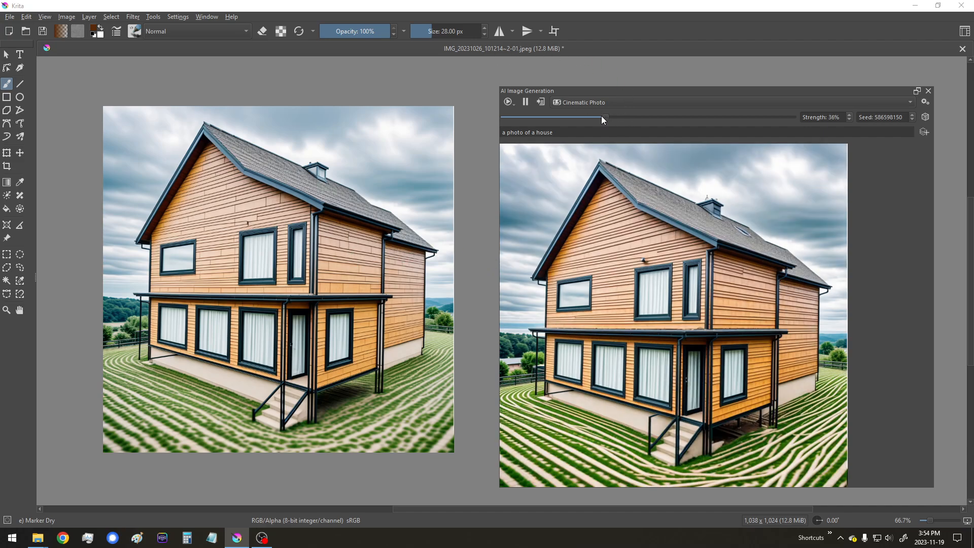